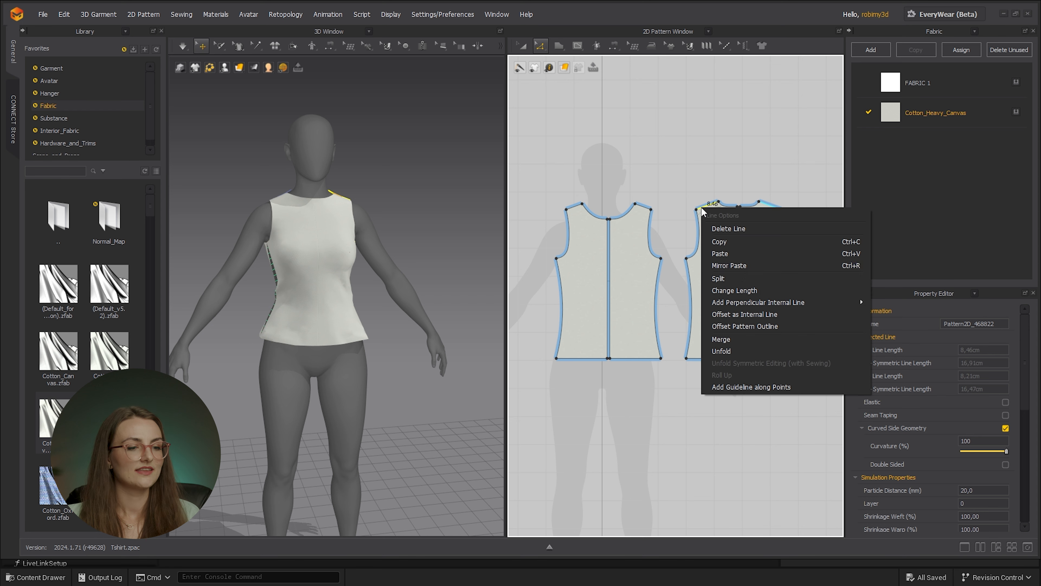
Step: Set the length of the back pattern's shoulder line to 6 cm
{"action": "left_click", "coordinate": [735, 290]}
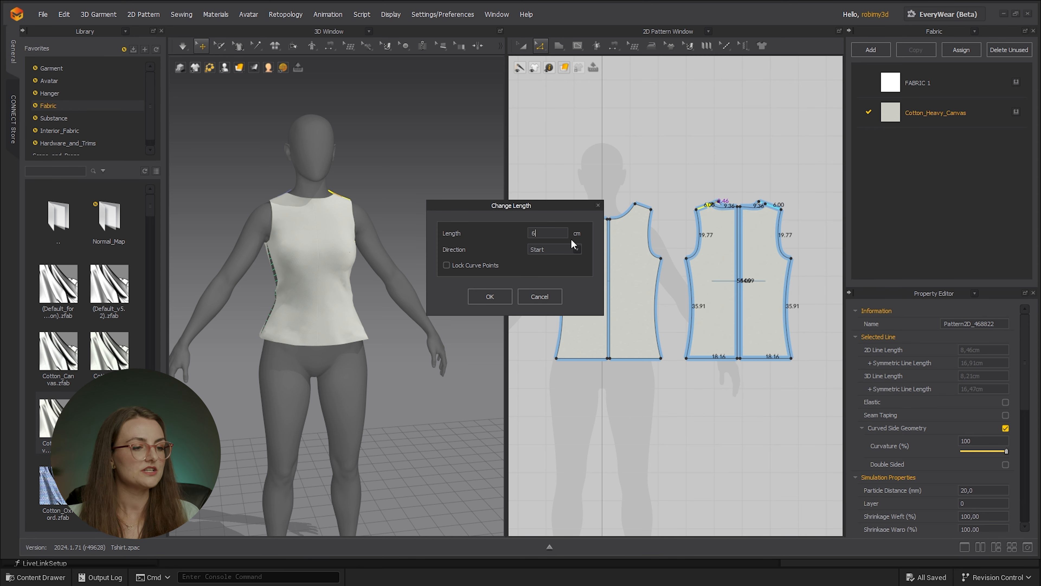
{"action": "left_click", "coordinate": [507, 303]}
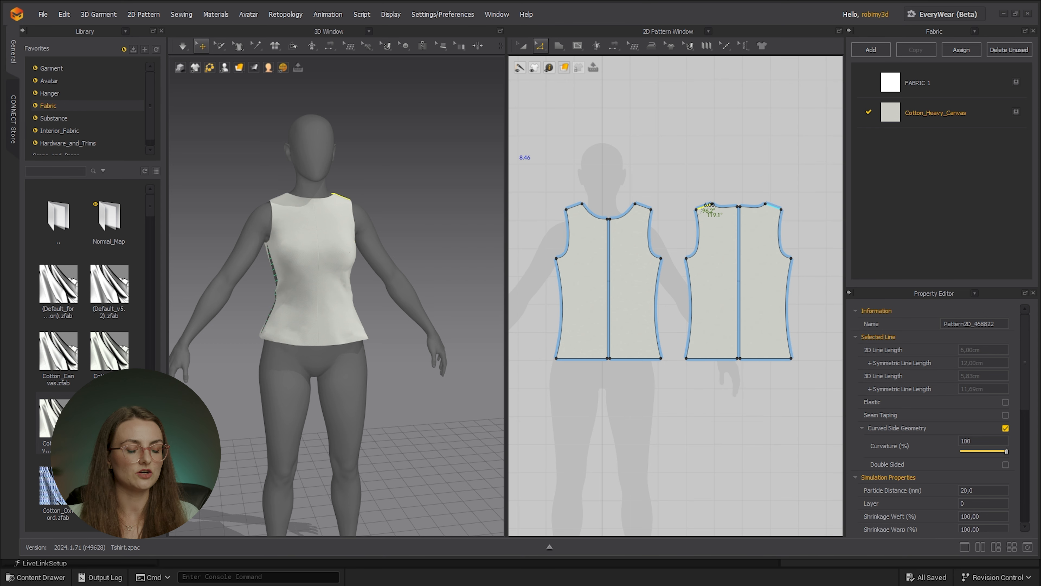
Step: Lower the centre point of the front neckline and curve its edges into a rounded scoop
{"action": "left_click", "coordinate": [610, 223]}
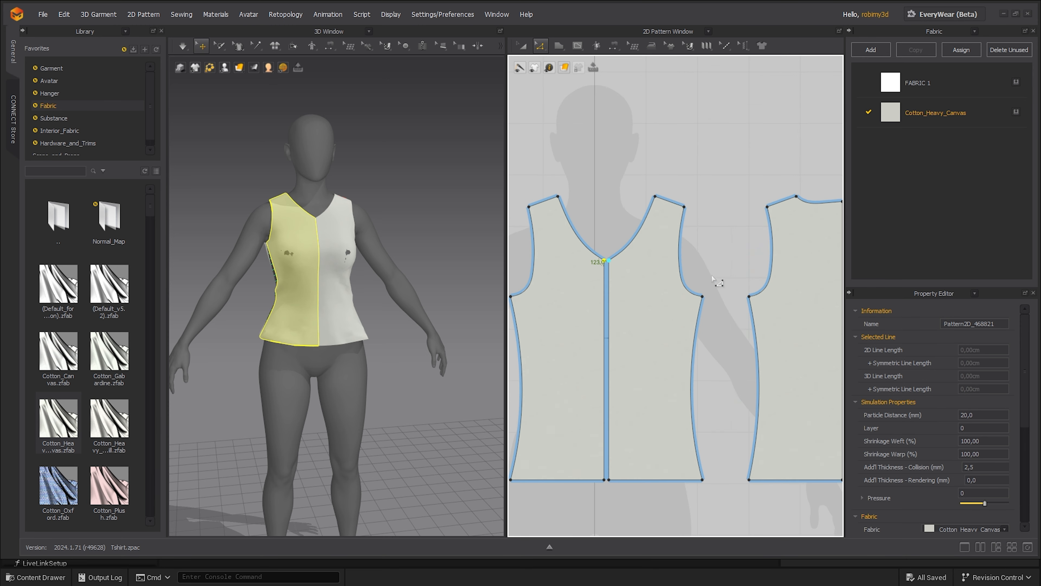
{"action": "scroll", "coordinate": [666, 271], "scroll_direction": "down", "scroll_amount": 3}
{"action": "left_click", "coordinate": [644, 279]}
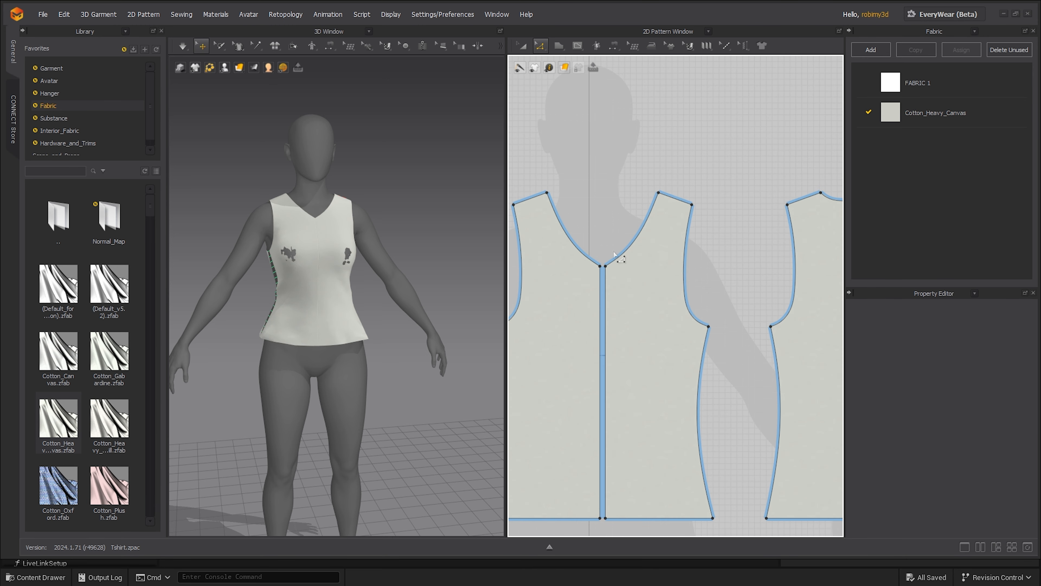
{"action": "left_click_drag", "start_coordinate": [579, 248], "coordinate": [572, 260]}
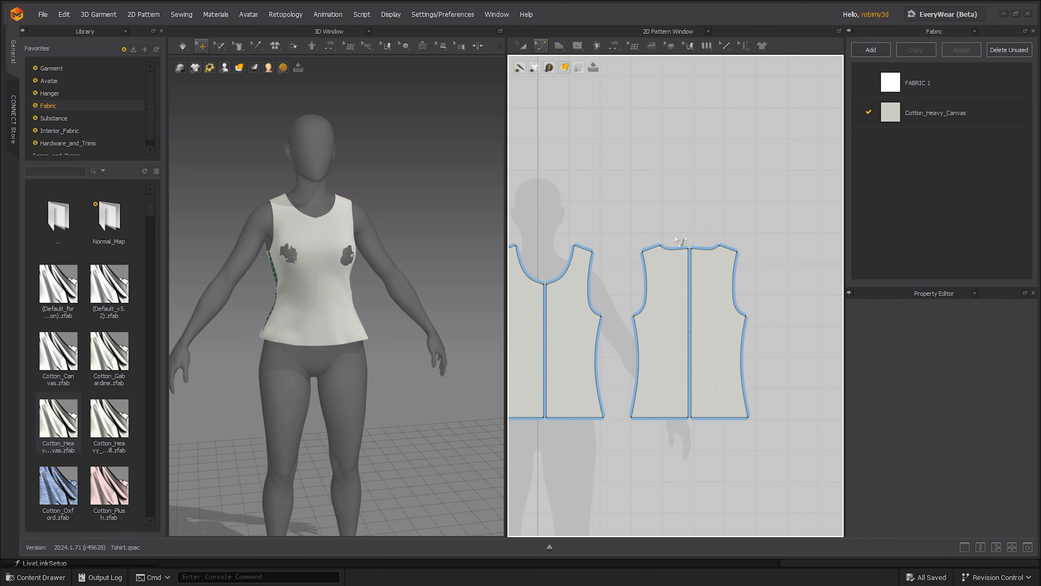
Step: Curve the back pattern's neckline into a shallow, smooth dip
{"action": "left_click", "coordinate": [708, 245]}
{"action": "left_click", "coordinate": [682, 300]}
{"action": "middle_click_drag", "start_coordinate": [681, 301], "coordinate": [687, 297]}
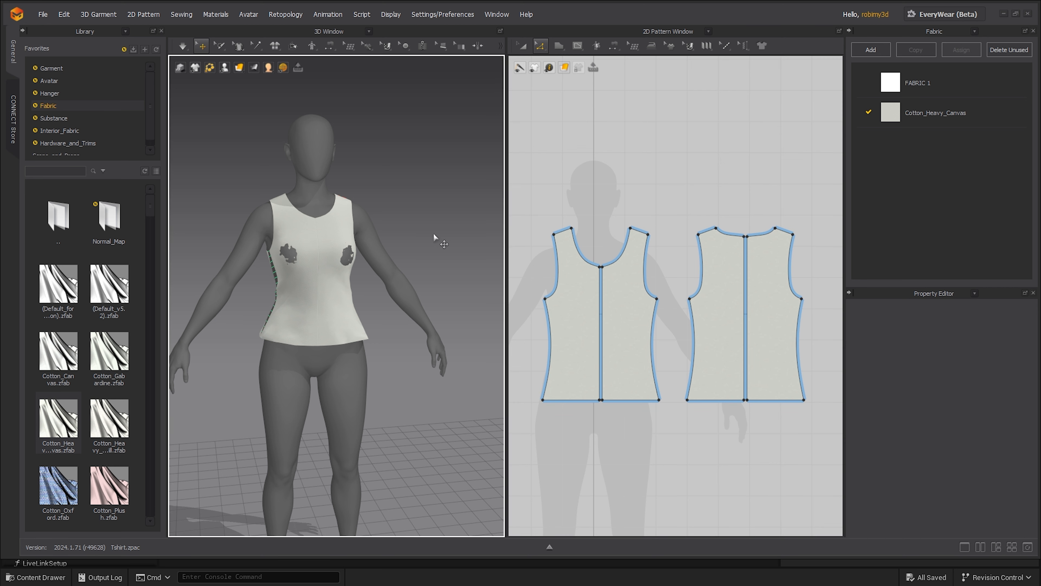
Step: Simulate the top on the avatar and tug the front piece near the neckline
{"action": "key", "text": "space"}
{"action": "right_click_drag", "start_coordinate": [397, 312], "coordinate": [371, 316]}
{"action": "right_click_drag", "start_coordinate": [328, 257], "coordinate": [335, 230]}
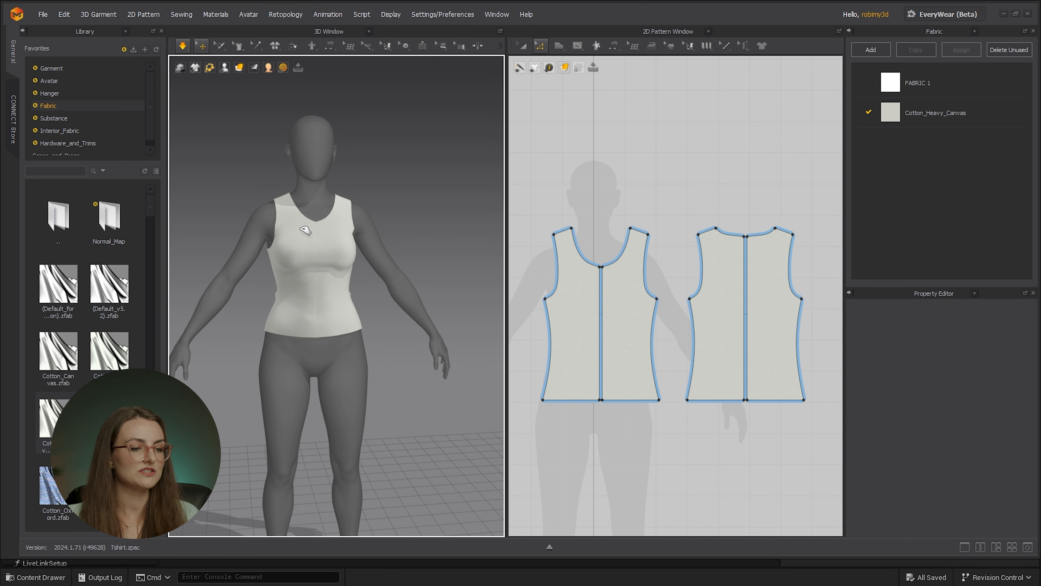
{"action": "left_click", "coordinate": [302, 227]}
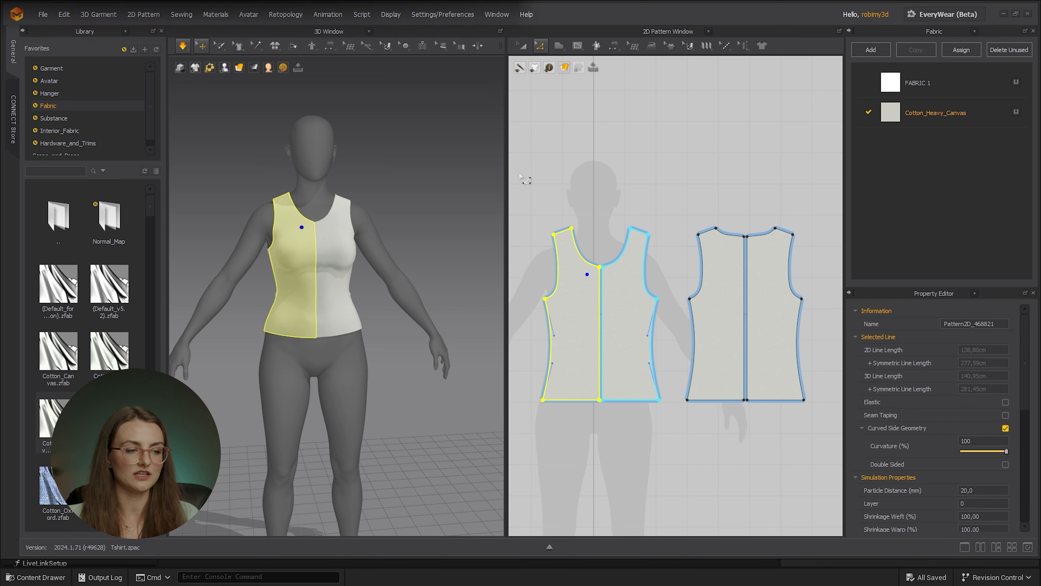
Step: Reshape the front neckline curve into a wider, squarer scoop and check the fit from behind and in front
{"action": "left_click", "coordinate": [625, 190]}
{"action": "right_click_drag", "start_coordinate": [307, 360], "coordinate": [349, 356]}
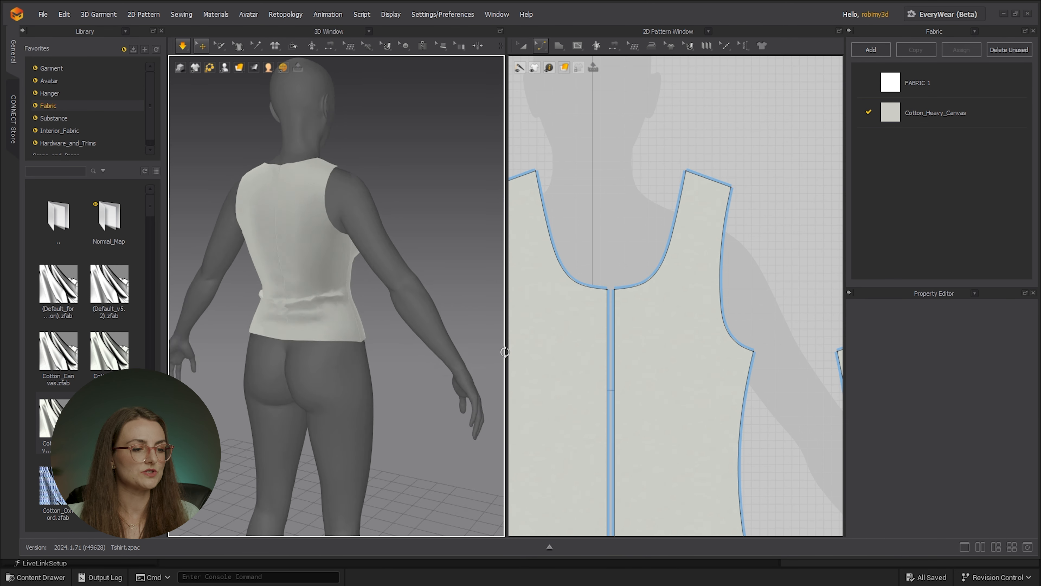
{"action": "scroll", "coordinate": [416, 367], "scroll_direction": "down", "scroll_amount": 3}
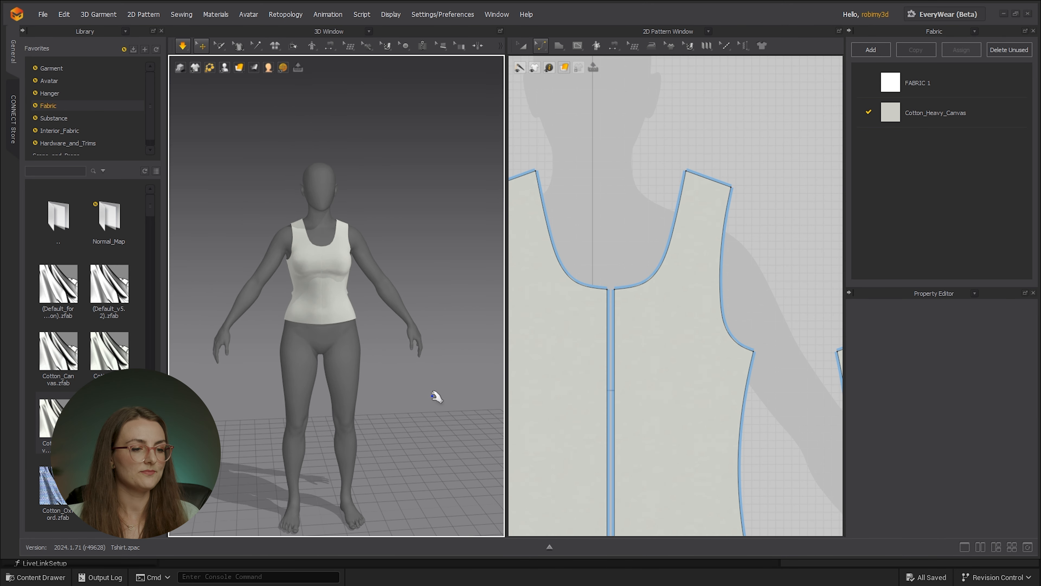
Step: Delete the right-hand half of both the front and back patterns in the 2D layout
{"action": "key", "text": "a"}
{"action": "left_click", "coordinate": [653, 338]}
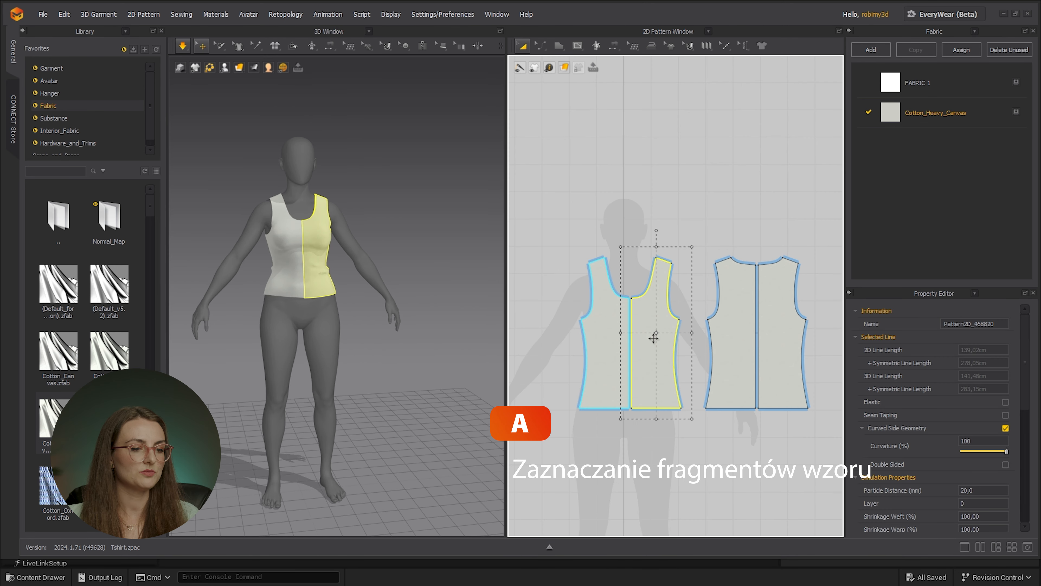
{"action": "key", "text": "Delete"}
{"action": "left_click", "coordinate": [767, 337]}
{"action": "key", "text": "Delete"}
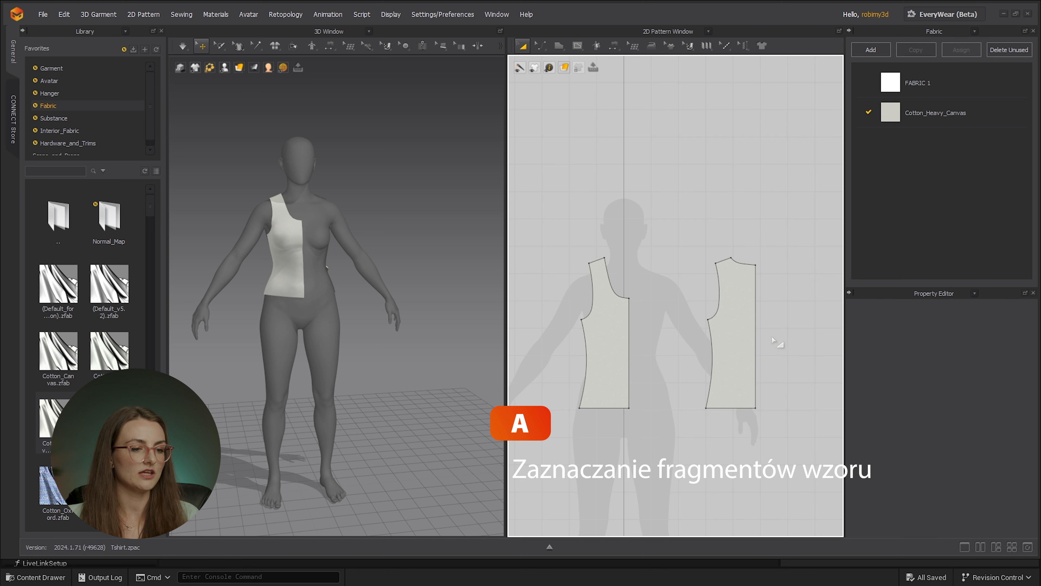
Step: Unfold the remaining front and back halves along their centre lines into single full pieces
{"action": "left_click", "coordinate": [629, 359]}
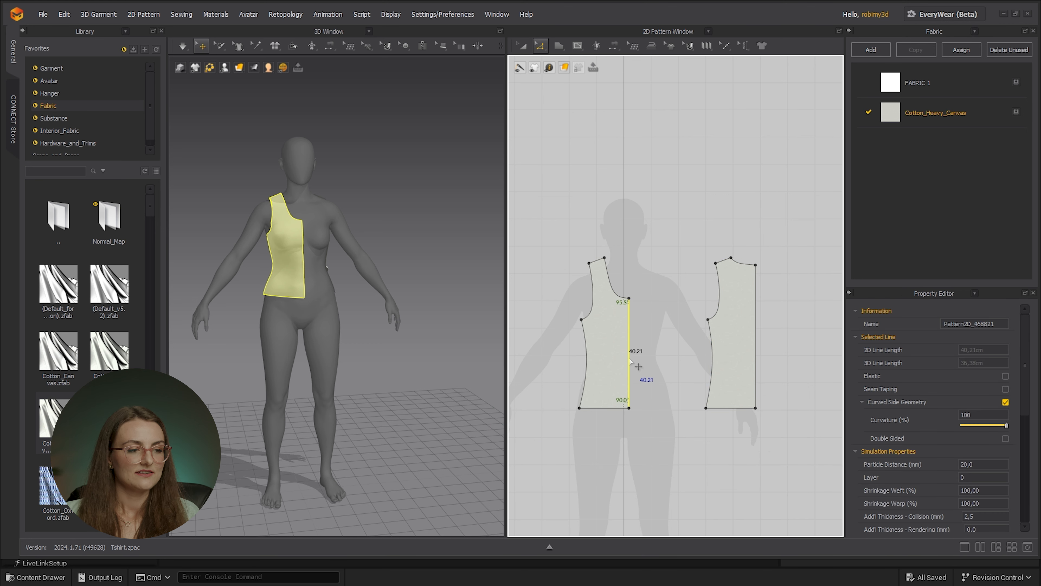
{"action": "right_click", "coordinate": [630, 361]}
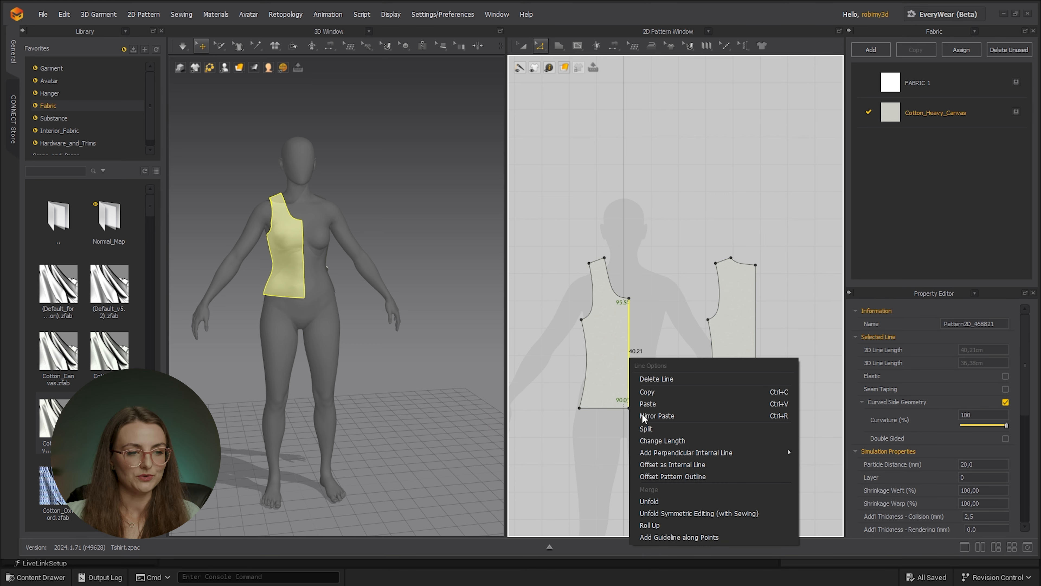
{"action": "left_click", "coordinate": [645, 501]}
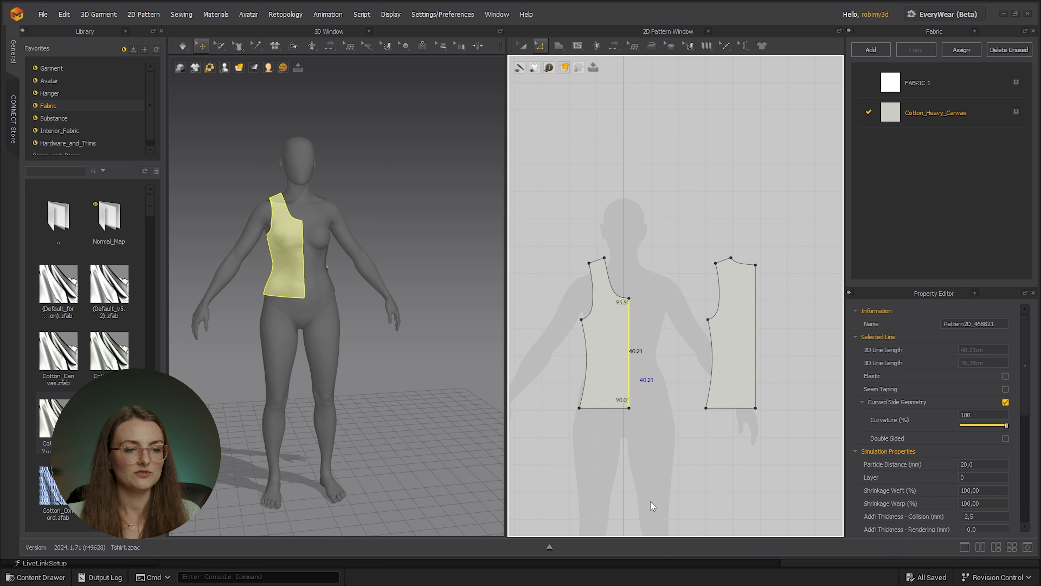
{"action": "right_click", "coordinate": [756, 356]}
{"action": "left_click", "coordinate": [794, 497]}
Step: Join the front and back pieces along one side seam with Segment Sewing in the 3D view
{"action": "right_click_drag", "start_coordinate": [262, 214], "coordinate": [320, 209]}
{"action": "scroll", "coordinate": [320, 209], "scroll_direction": "up", "scroll_amount": 8}
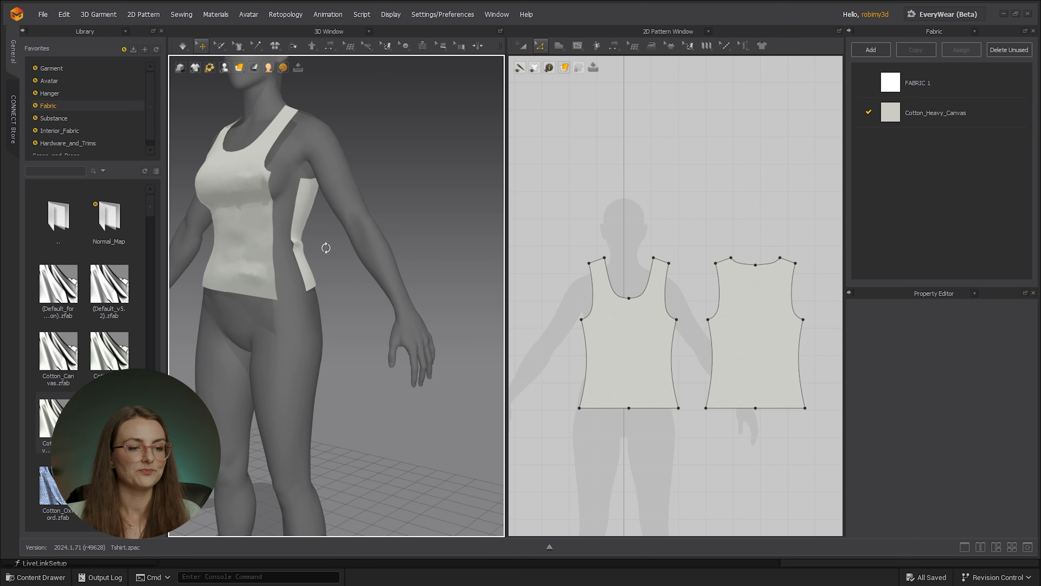
{"action": "mouse_move", "coordinate": [332, 50]}
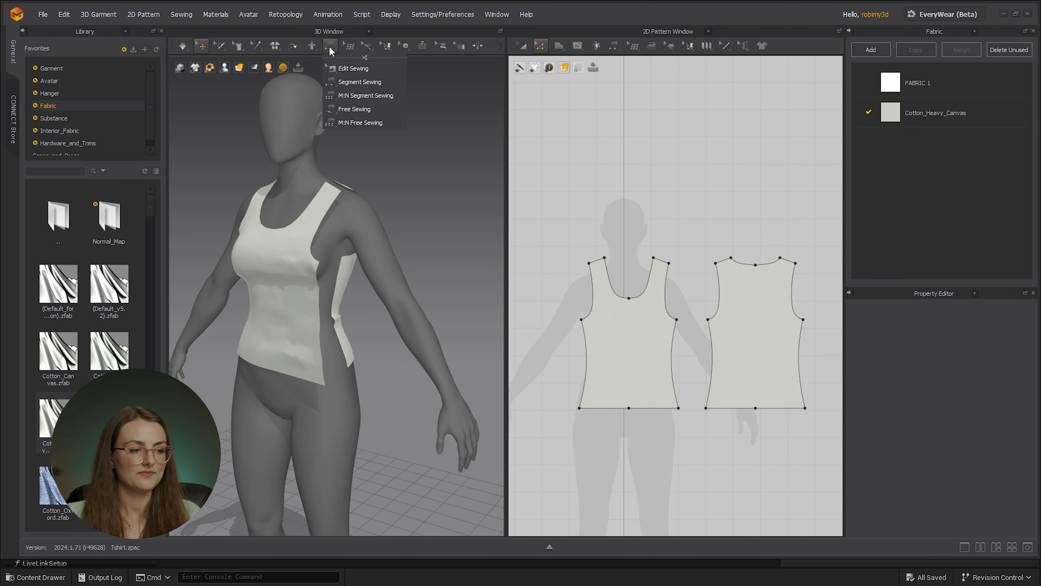
{"action": "left_click", "coordinate": [348, 82]}
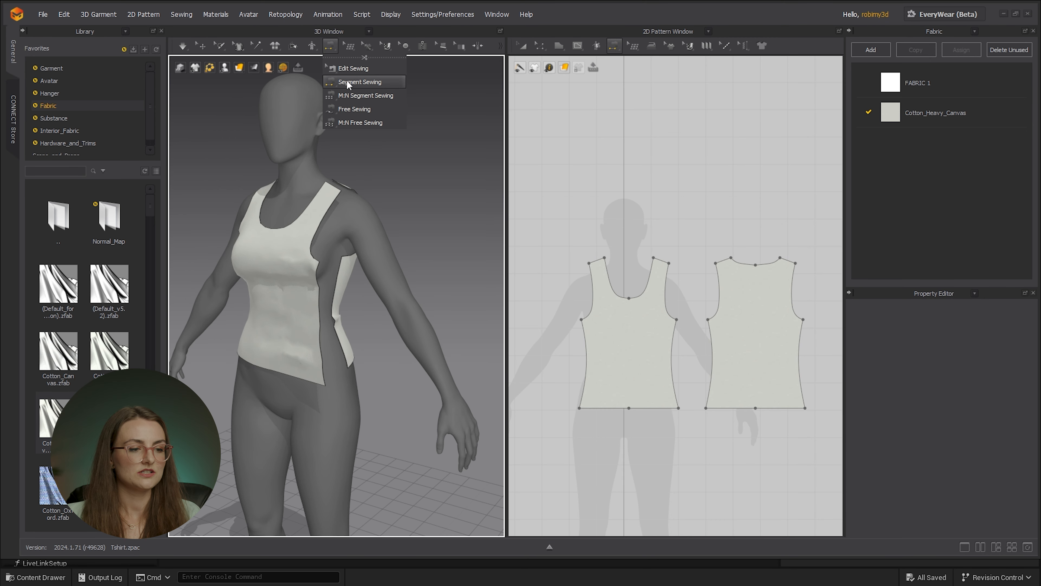
{"action": "left_click", "coordinate": [339, 274]}
{"action": "scroll", "coordinate": [339, 271], "scroll_direction": "down", "scroll_amount": 1}
{"action": "scroll", "coordinate": [340, 263], "scroll_direction": "up", "scroll_amount": 3}
{"action": "right_click_drag", "start_coordinate": [341, 232], "coordinate": [315, 250]}
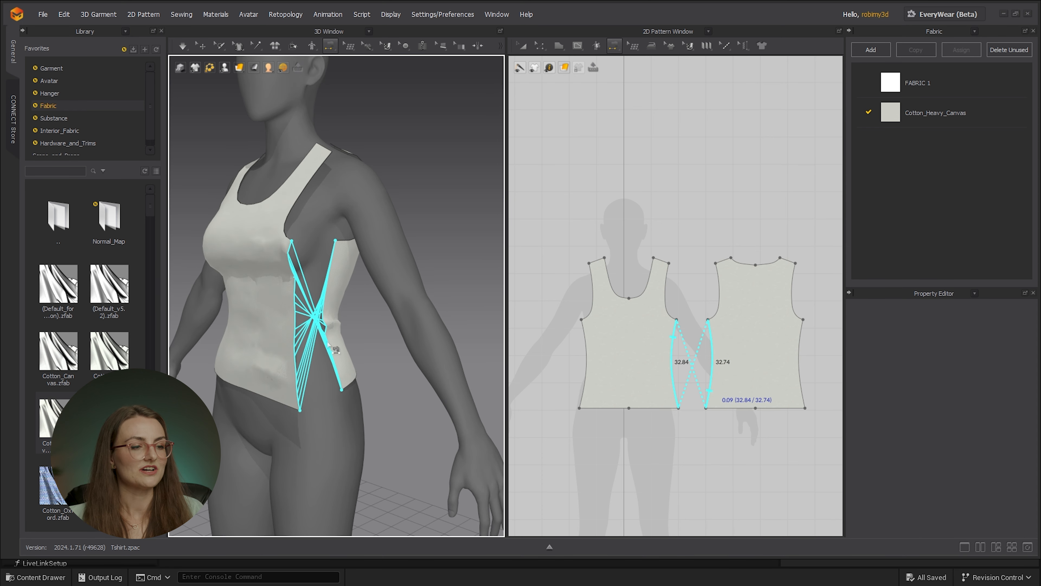
{"action": "left_click", "coordinate": [331, 273]}
Step: Sew the front and back shoulder edges together on both shoulders, pulling the back piece clear of the body to reach them
{"action": "right_click_drag", "start_coordinate": [330, 273], "coordinate": [382, 267]}
{"action": "left_click", "coordinate": [335, 171]}
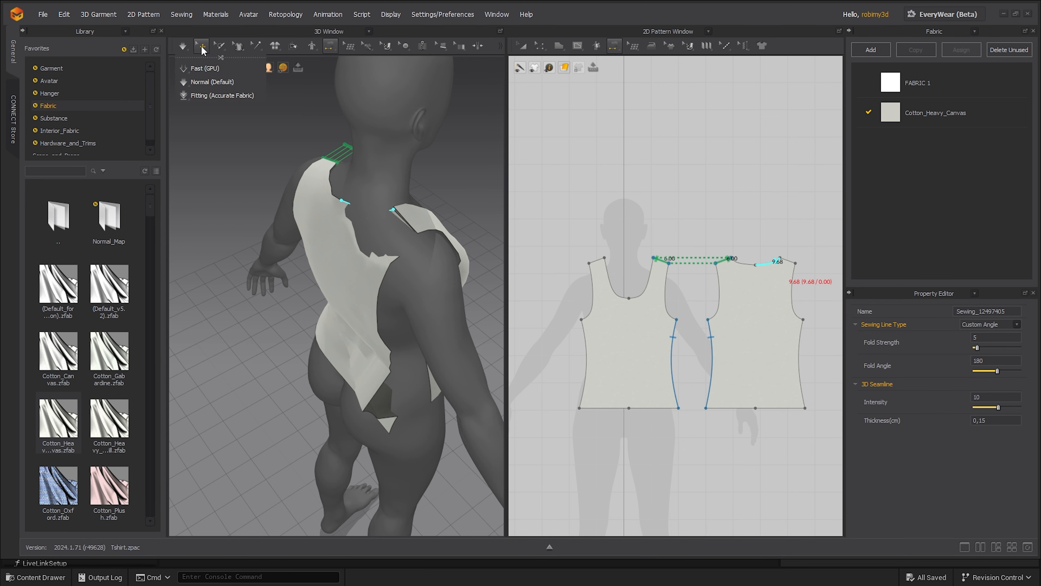
{"action": "left_click", "coordinate": [201, 48]}
{"action": "left_click", "coordinate": [343, 264]}
{"action": "left_click_drag", "start_coordinate": [371, 247], "coordinate": [348, 260]}
{"action": "left_click", "coordinate": [330, 47]}
{"action": "left_click", "coordinate": [379, 232]}
{"action": "left_click", "coordinate": [410, 226]}
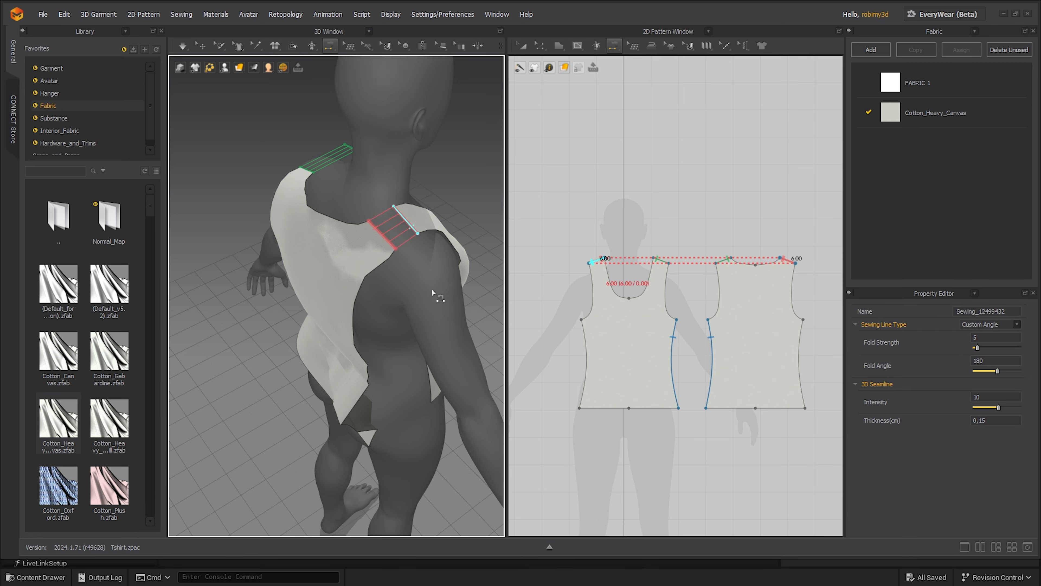
Step: Sew the remaining side seam between the front and back pieces and simulate the sewn top
{"action": "right_click_drag", "start_coordinate": [432, 289], "coordinate": [390, 263]}
{"action": "left_click", "coordinate": [366, 371]}
{"action": "scroll", "coordinate": [465, 316], "scroll_direction": "down", "scroll_amount": 3}
{"action": "right_click_drag", "start_coordinate": [465, 317], "coordinate": [410, 301]}
{"action": "left_click", "coordinate": [329, 361]}
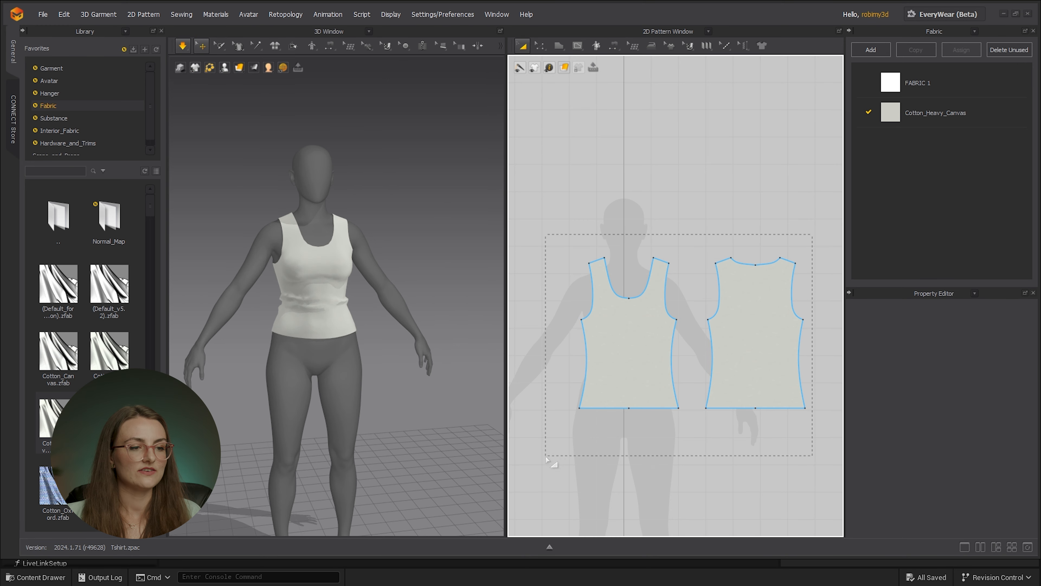
Step: Set the simulation layer of both the front and back top patterns to 1
{"action": "left_click_drag", "start_coordinate": [548, 460], "coordinate": [547, 461]}
{"action": "left_click", "coordinate": [971, 479]}
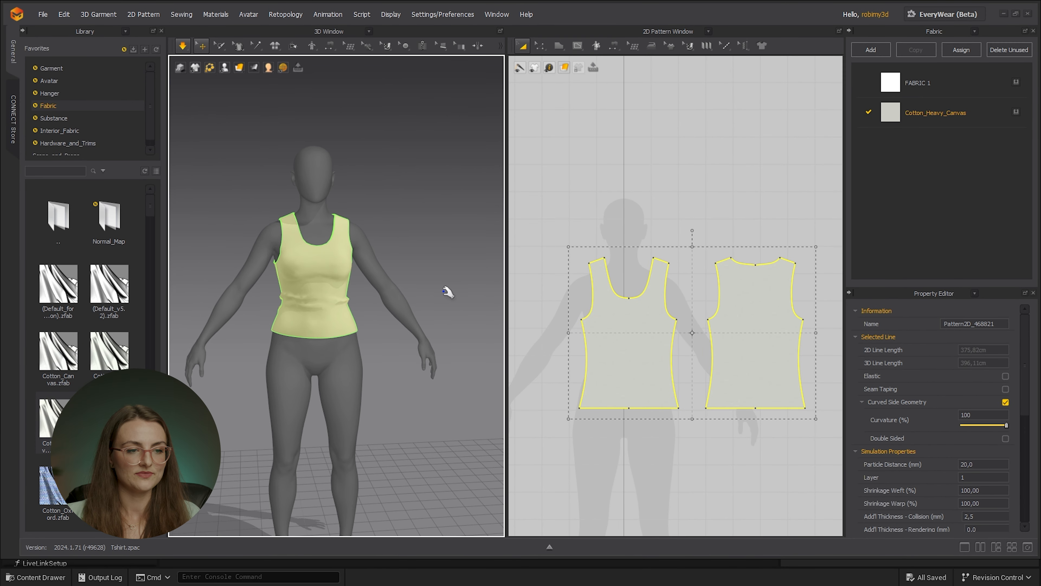
{"action": "left_click", "coordinate": [448, 292]}
Step: Tug the front piece at the shoulder during simulation to test how the top behaves
{"action": "right_click_drag", "start_coordinate": [446, 291], "coordinate": [414, 268]}
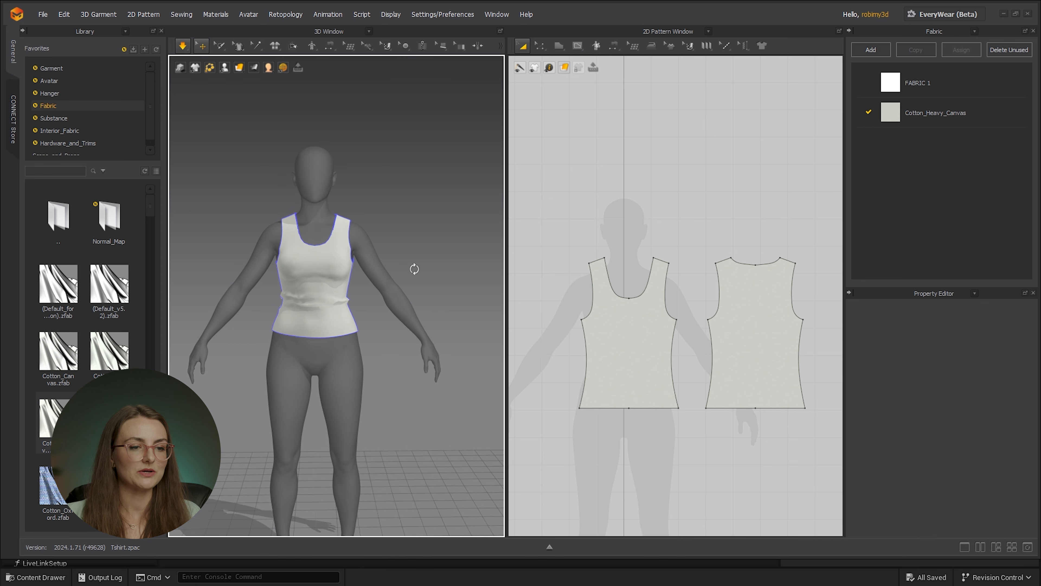
{"action": "left_click", "coordinate": [345, 216]}
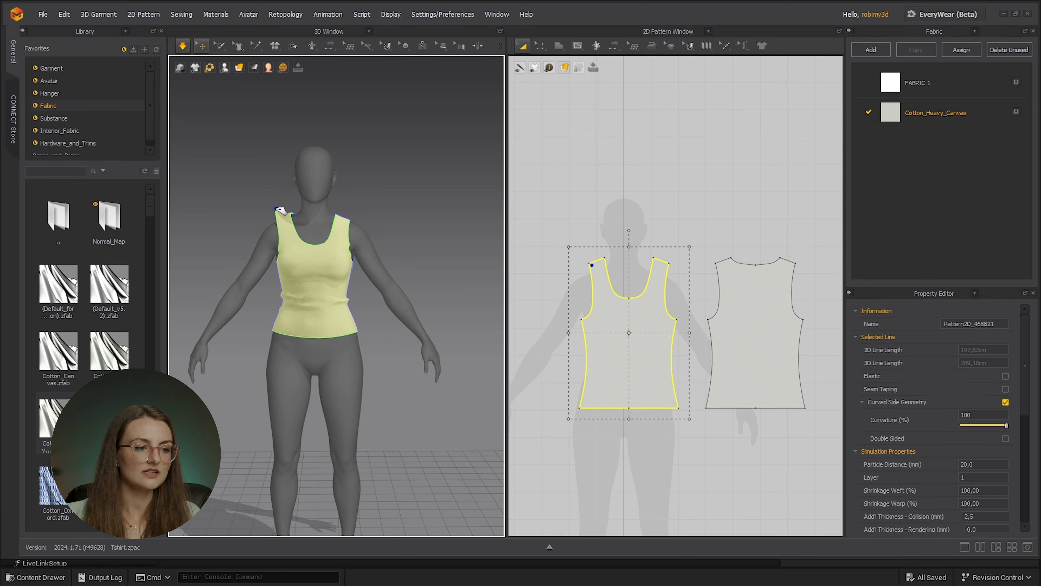
{"action": "left_click", "coordinate": [411, 287]}
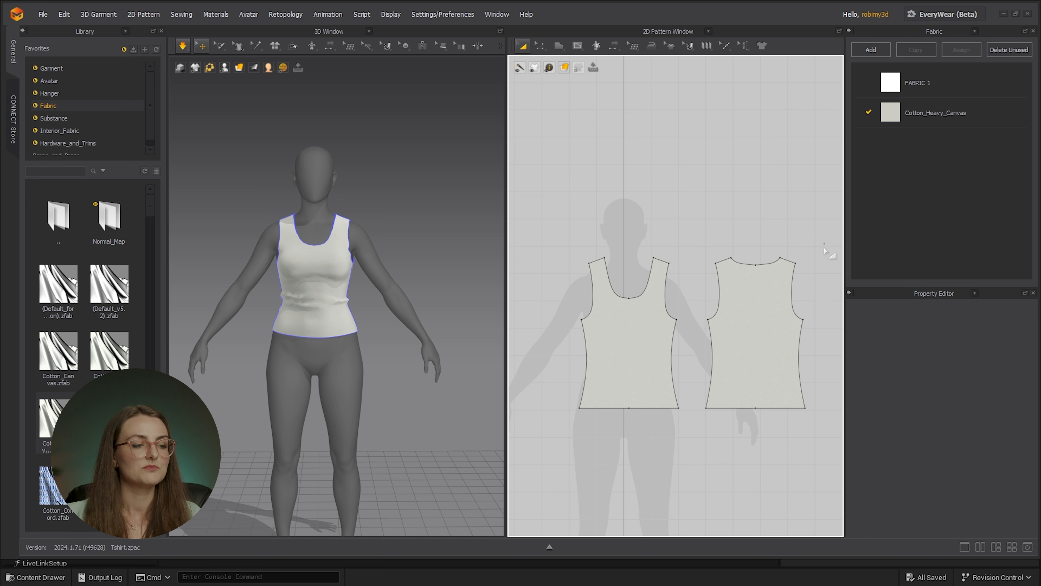
Step: Stop the simulation and freeze the front and back pieces of the top
{"action": "left_click_drag", "start_coordinate": [573, 449], "coordinate": [573, 449]}
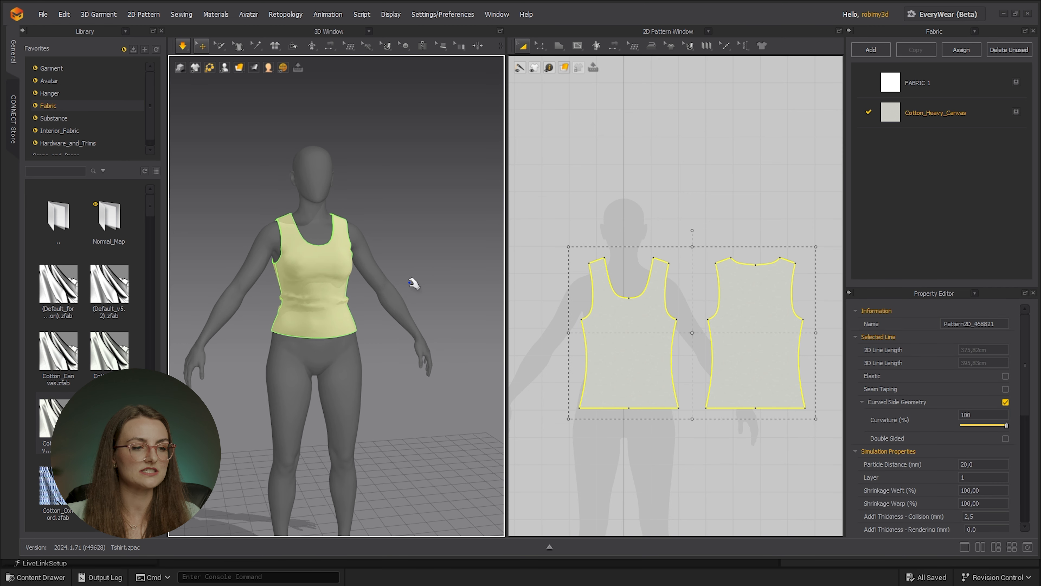
{"action": "left_click", "coordinate": [437, 263]}
{"action": "left_click", "coordinate": [339, 296]}
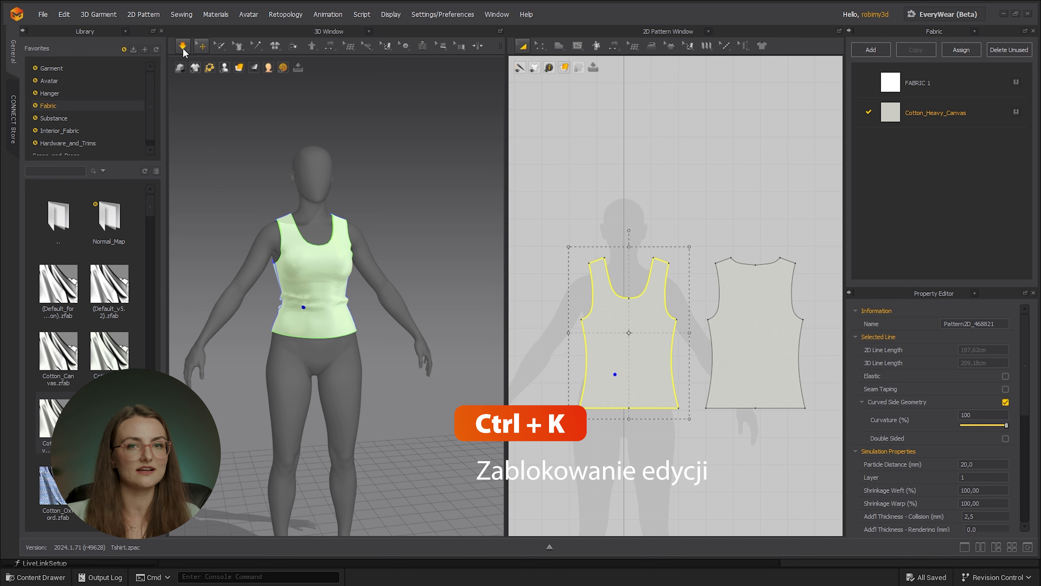
{"action": "key", "text": "ctrl+k"}
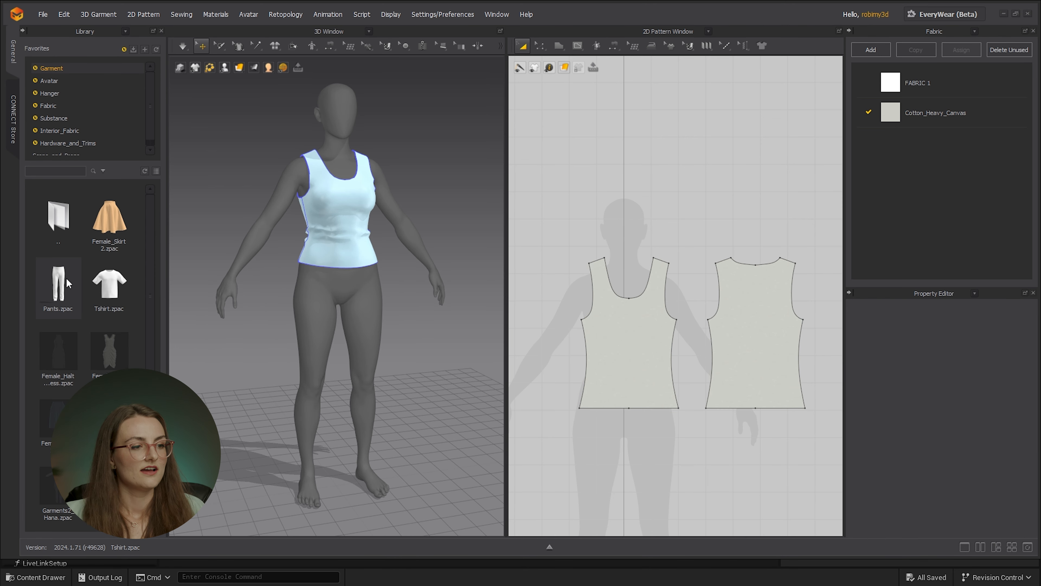
Step: Load Pants.zpac from the garment library with the Add load type, keeping the existing top
{"action": "left_click_drag", "start_coordinate": [59, 283], "coordinate": [248, 321]}
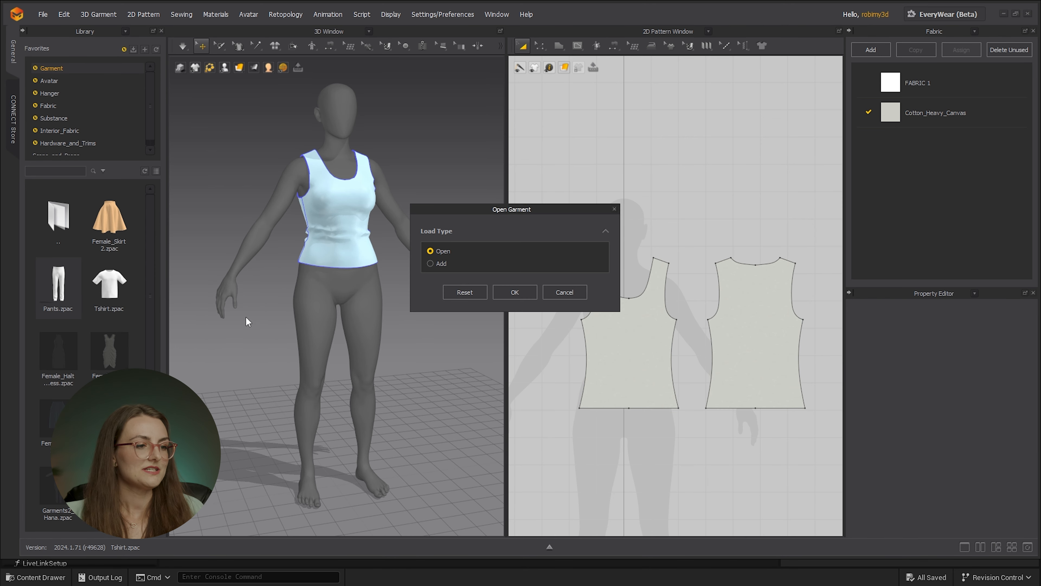
{"action": "left_click", "coordinate": [431, 263]}
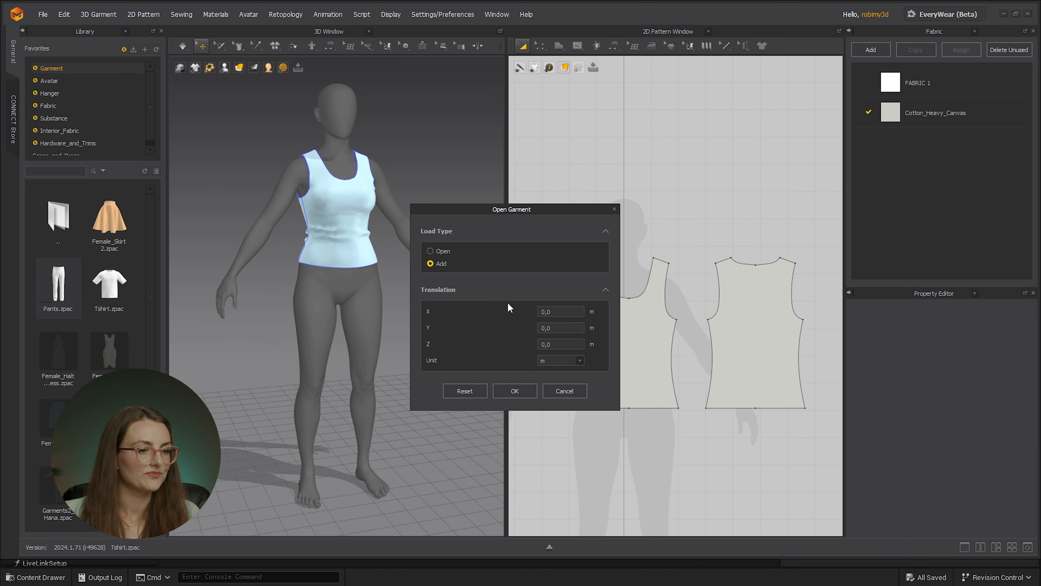
{"action": "left_click", "coordinate": [521, 392]}
{"action": "right_click_drag", "start_coordinate": [429, 375], "coordinate": [497, 373]}
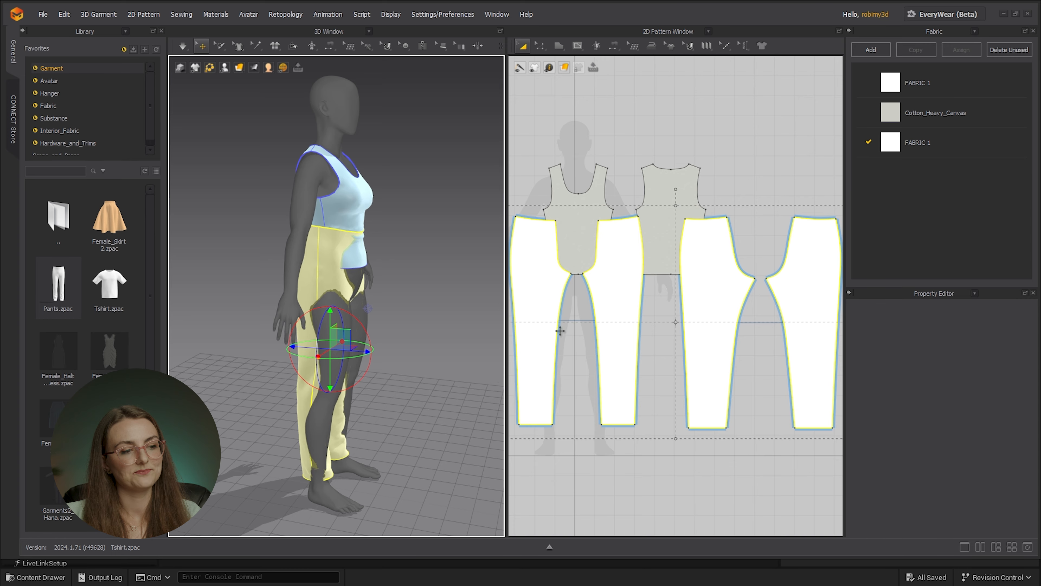
{"action": "scroll", "coordinate": [685, 203], "scroll_direction": "up", "scroll_amount": 3}
{"action": "scroll", "coordinate": [686, 202], "scroll_direction": "down", "scroll_amount": 6}
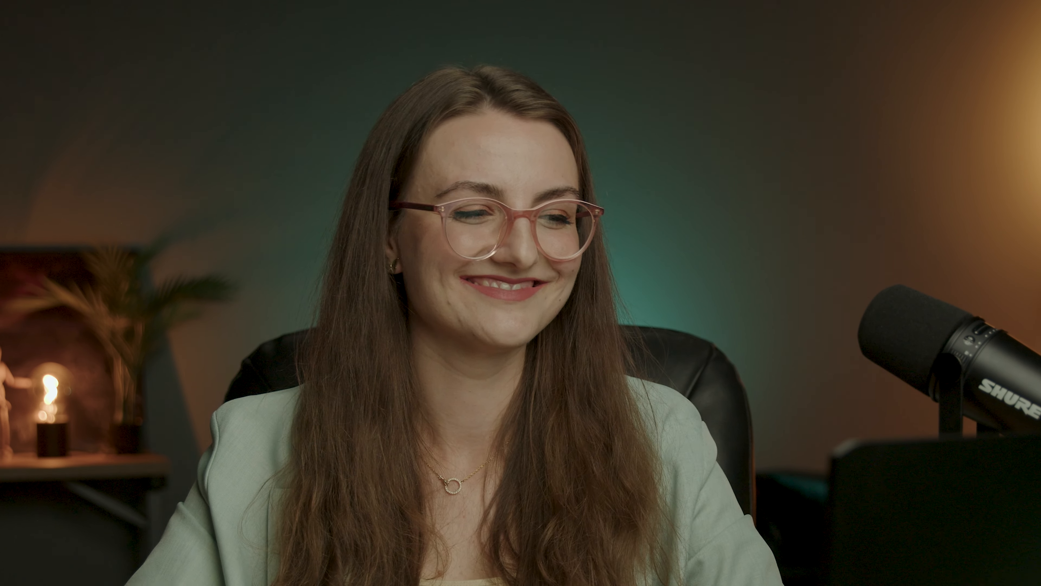
Step: Pull the front pants pieces forward off the avatar and shift the front and back pants pieces together around the legs
{"action": "left_click", "coordinate": [658, 214]}
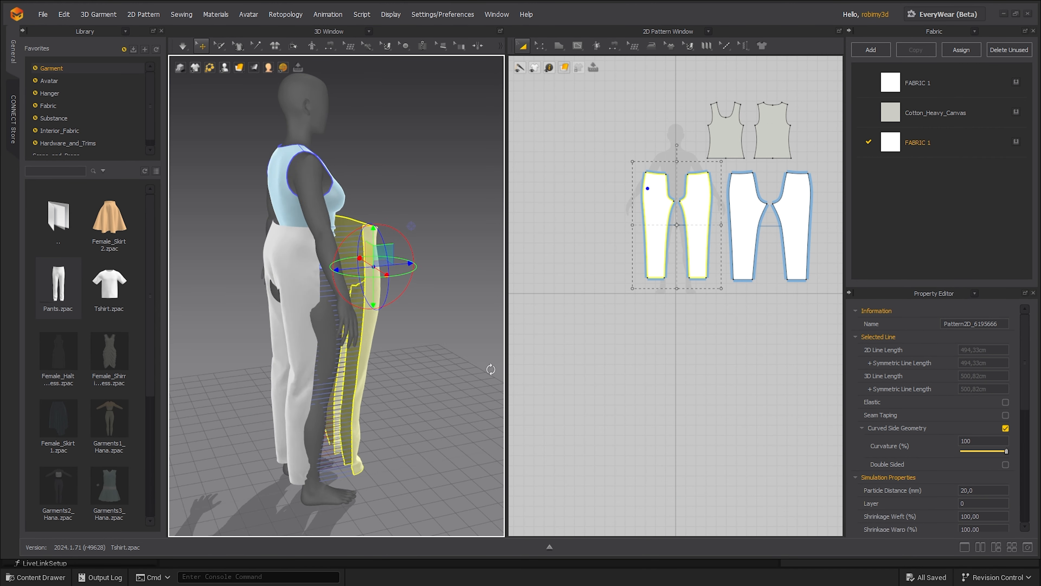
{"action": "left_click", "coordinate": [260, 344]}
{"action": "left_click", "coordinate": [403, 306], "text": "shift"}
{"action": "right_click_drag", "start_coordinate": [404, 306], "coordinate": [463, 311]}
{"action": "left_click_drag", "start_coordinate": [422, 346], "coordinate": [399, 338]}
{"action": "right_click_drag", "start_coordinate": [399, 338], "coordinate": [311, 329]}
Step: Reposition the pants patterns below the top's patterns in the 2D layout
{"action": "middle_click_drag", "start_coordinate": [619, 330], "coordinate": [579, 382]}
{"action": "left_click_drag", "start_coordinate": [781, 213], "coordinate": [739, 242]}
{"action": "scroll", "coordinate": [647, 245], "scroll_direction": "up", "scroll_amount": 4}
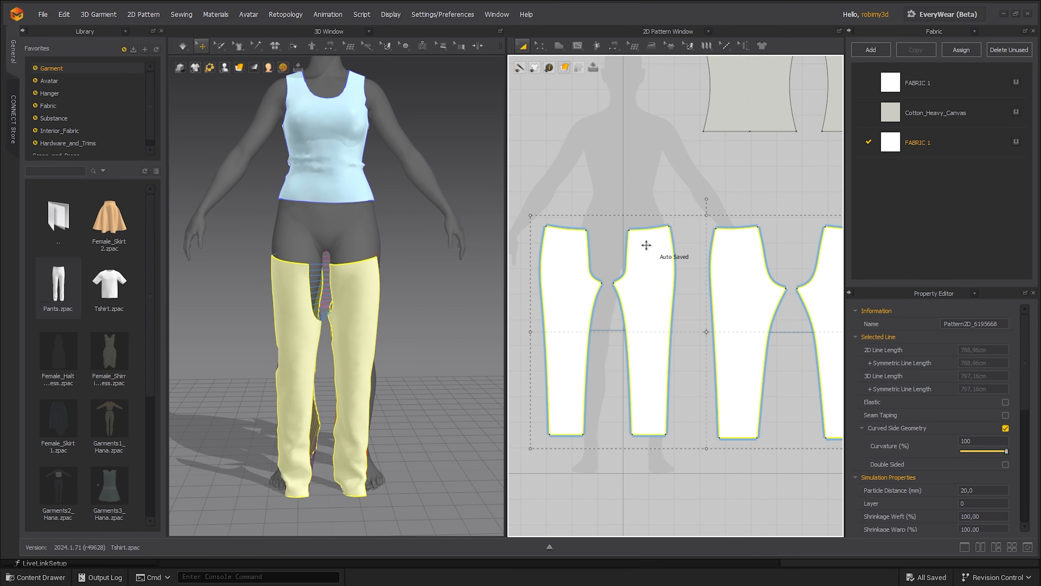
Step: Shift the pants patterns in the 2D layout and raise all the pants pieces to the avatar's waist
{"action": "left_click_drag", "start_coordinate": [647, 245], "coordinate": [678, 224]}
{"action": "left_click", "coordinate": [349, 310]}
{"action": "scroll", "coordinate": [718, 427], "scroll_direction": "up", "scroll_amount": 3}
{"action": "scroll", "coordinate": [707, 427], "scroll_direction": "down", "scroll_amount": 6}
{"action": "left_click_drag", "start_coordinate": [827, 450], "coordinate": [605, 292]}
{"action": "left_click_drag", "start_coordinate": [349, 269], "coordinate": [349, 216]}
Step: Adjust the positions of the individual pants pieces around the avatar's legs and hips in 3D
{"action": "right_click_drag", "start_coordinate": [374, 338], "coordinate": [364, 337]}
{"action": "left_click", "coordinate": [365, 328]}
{"action": "left_click_drag", "start_coordinate": [402, 305], "coordinate": [399, 297]}
{"action": "left_click", "coordinate": [299, 296]}
{"action": "right_click_drag", "start_coordinate": [301, 296], "coordinate": [427, 301]}
{"action": "left_click", "coordinate": [299, 348]}
{"action": "left_click", "coordinate": [229, 314]}
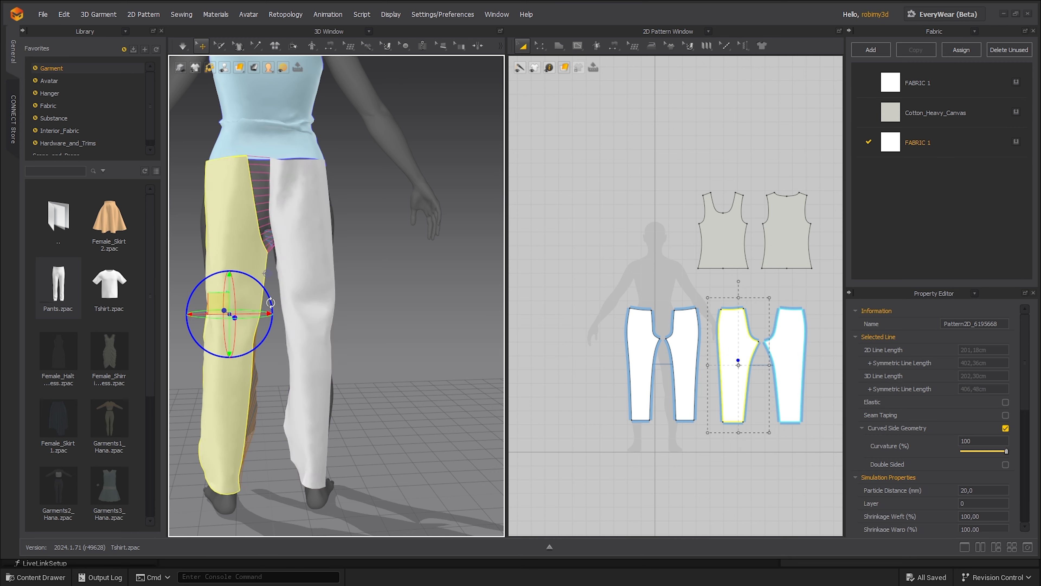
{"action": "left_click", "coordinate": [270, 302]}
{"action": "right_click_drag", "start_coordinate": [271, 303], "coordinate": [377, 374]}
Step: Set the hem length of the front pants pieces to 30 cm, extending in both directions
{"action": "key", "text": "z"}
{"action": "right_click", "coordinate": [640, 421]}
{"action": "left_click", "coordinate": [675, 315]}
{"action": "left_click", "coordinate": [541, 249]}
{"action": "left_click", "coordinate": [546, 271]}
{"action": "type", "text": "30"}
{"action": "left_click", "coordinate": [490, 296]}
Step: Set the hem length of the back pants pieces to 30 cm, extending in both directions
{"action": "left_click", "coordinate": [732, 422]}
{"action": "right_click", "coordinate": [733, 423]}
{"action": "left_click", "coordinate": [767, 318]}
{"action": "type", "text": "30"}
{"action": "left_click", "coordinate": [568, 248]}
{"action": "left_click", "coordinate": [549, 270]}
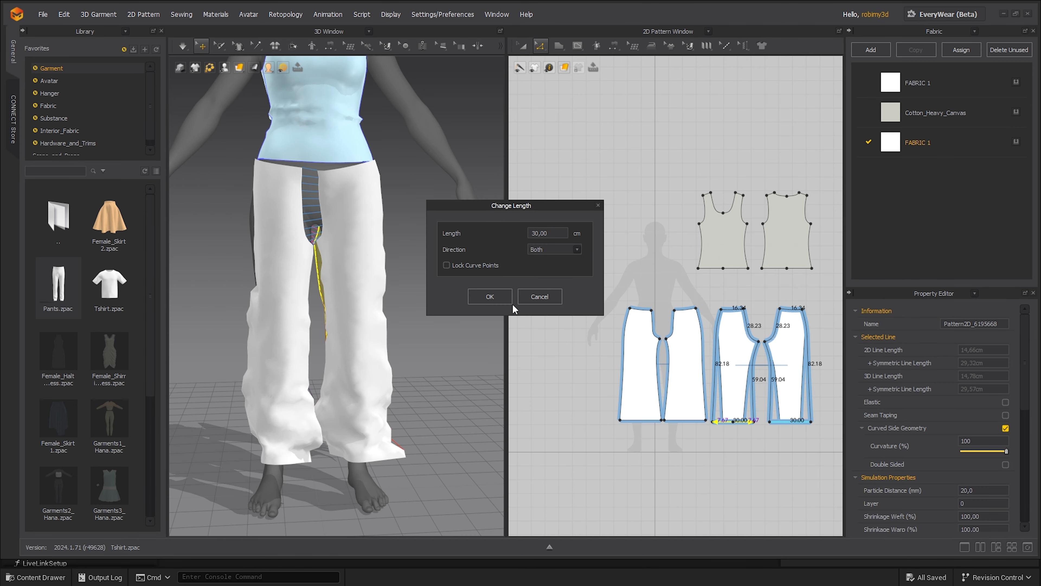
{"action": "left_click", "coordinate": [491, 296]}
Step: Shorten the pants by moving the front and back hem lines upward
{"action": "left_click", "coordinate": [681, 421], "text": "shift"}
{"action": "left_click_drag", "start_coordinate": [681, 421], "coordinate": [680, 401]}
{"action": "left_click_drag", "start_coordinate": [451, 399], "coordinate": [686, 415]}
Step: Select all the pants patterns and apply the Cotton_Oxford fabric from the library to them
{"action": "left_click_drag", "start_coordinate": [825, 289], "coordinate": [594, 445]}
{"action": "key", "text": "a"}
{"action": "double_click", "coordinate": [56, 108]}
{"action": "left_click_drag", "start_coordinate": [58, 486], "coordinate": [638, 371]}
{"action": "left_click", "coordinate": [470, 295]}
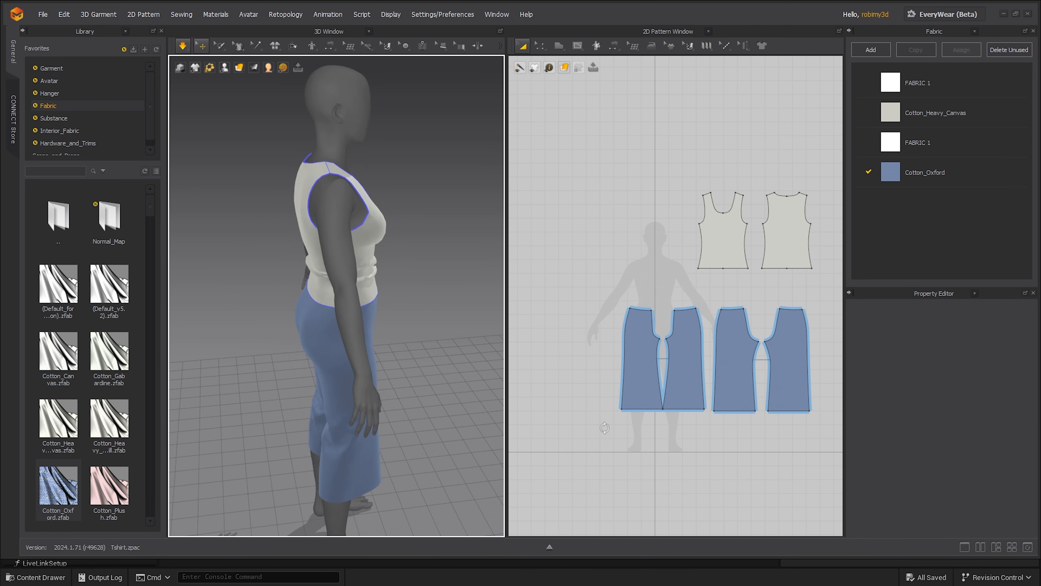
{"action": "right_click_drag", "start_coordinate": [605, 428], "coordinate": [432, 423]}
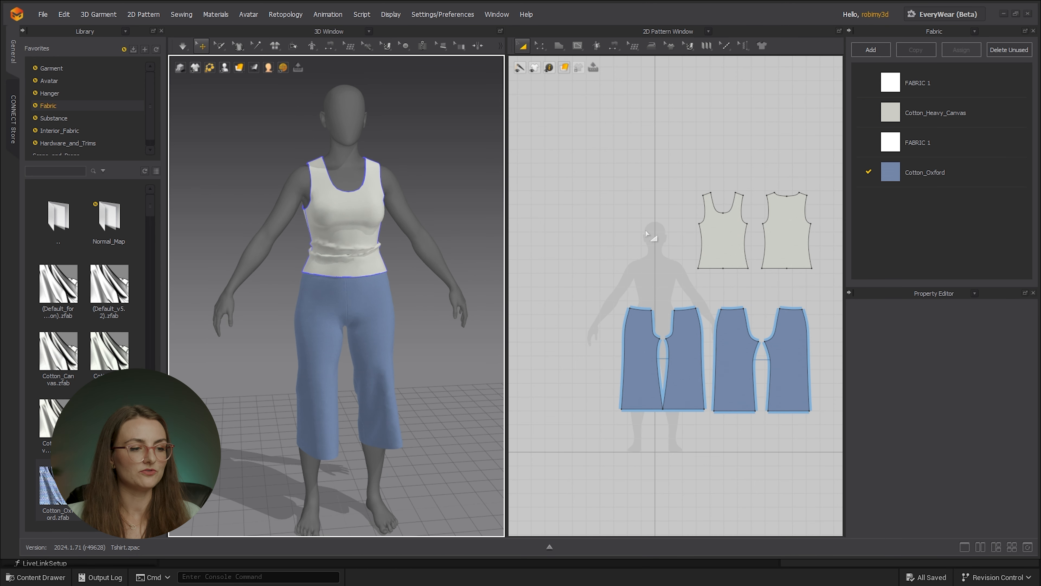
Step: Show the UV Editor in place of the 2D patterns and pack all pieces into the 0 to 1 area with Fix Scale Ratio
{"action": "left_click", "coordinate": [708, 32]}
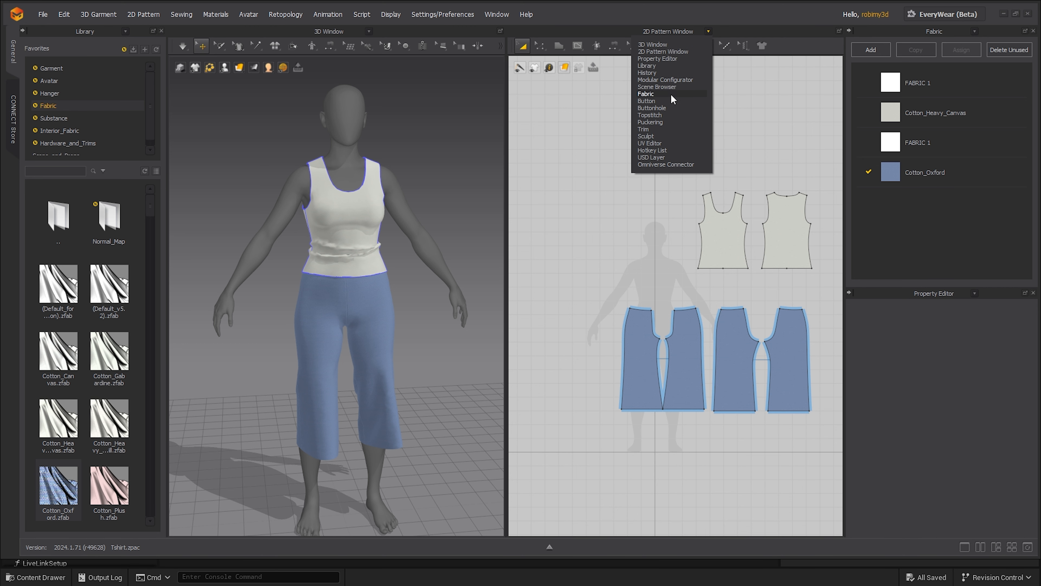
{"action": "left_click", "coordinate": [662, 142]}
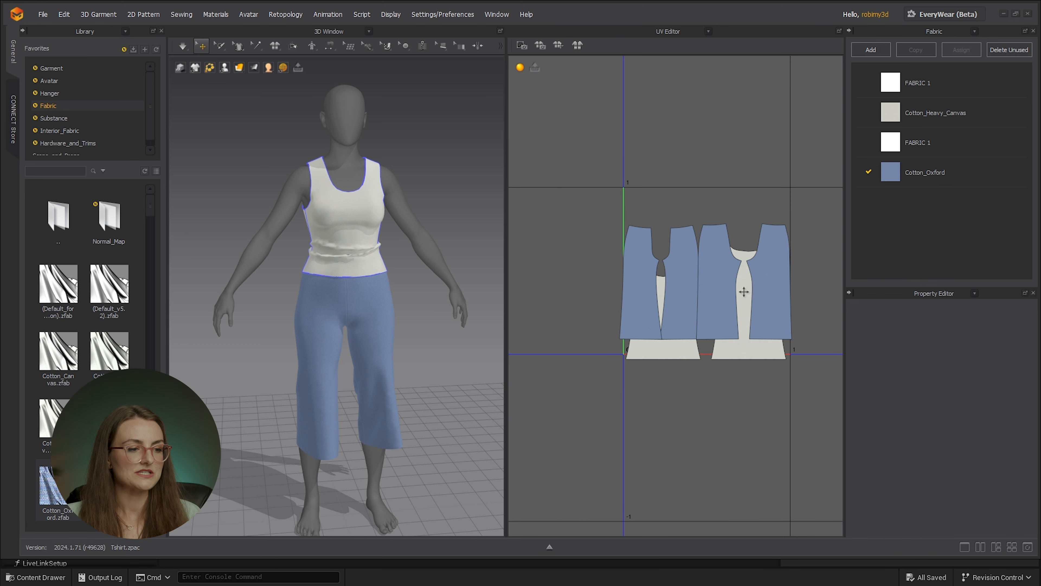
{"action": "left_click_drag", "start_coordinate": [813, 215], "coordinate": [616, 408]}
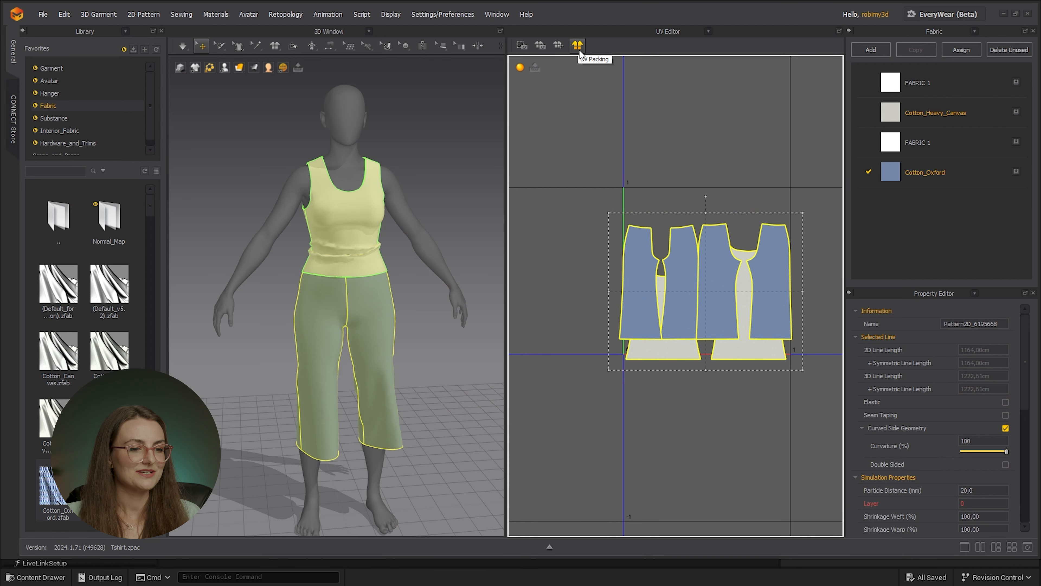
{"action": "left_click", "coordinate": [577, 46]}
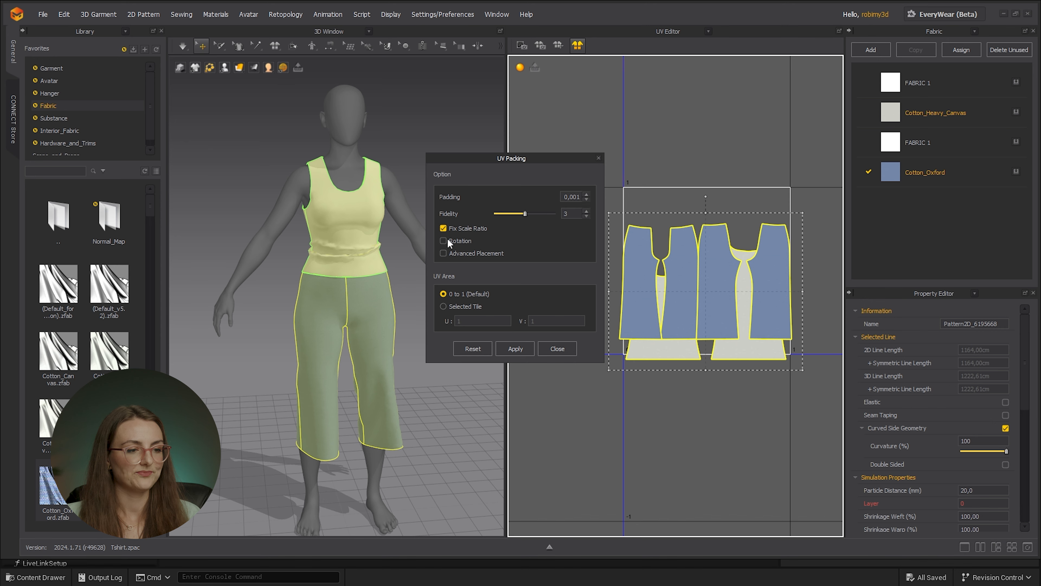
{"action": "left_click", "coordinate": [523, 351]}
{"action": "left_click", "coordinate": [719, 392]}
{"action": "left_click", "coordinate": [558, 348]}
Step: Reselect all pieces of the top and pants and run UV Packing again in the 0 to 1 area
{"action": "left_click", "coordinate": [743, 234]}
{"action": "left_click", "coordinate": [639, 314], "text": "shift"}
{"action": "left_click", "coordinate": [738, 314], "text": "shift"}
{"action": "left_click", "coordinate": [770, 309], "text": "shift"}
{"action": "left_click_drag", "start_coordinate": [704, 163], "coordinate": [812, 269], "text": "shift"}
{"action": "key", "text": "ctrl+a"}
{"action": "left_click", "coordinate": [577, 46]}
{"action": "left_click", "coordinate": [527, 350]}
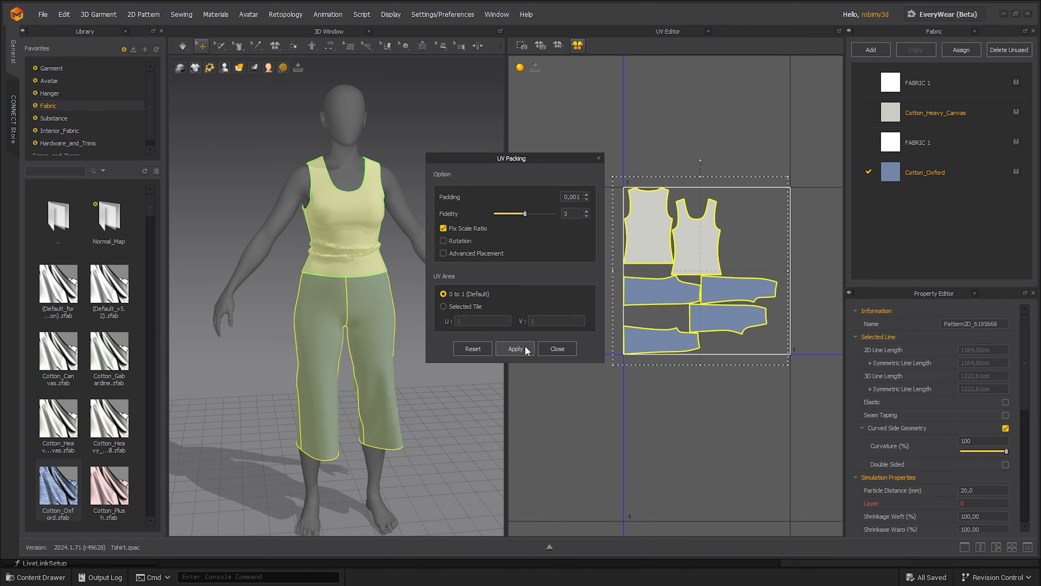
{"action": "left_click", "coordinate": [516, 349]}
{"action": "left_click", "coordinate": [557, 349]}
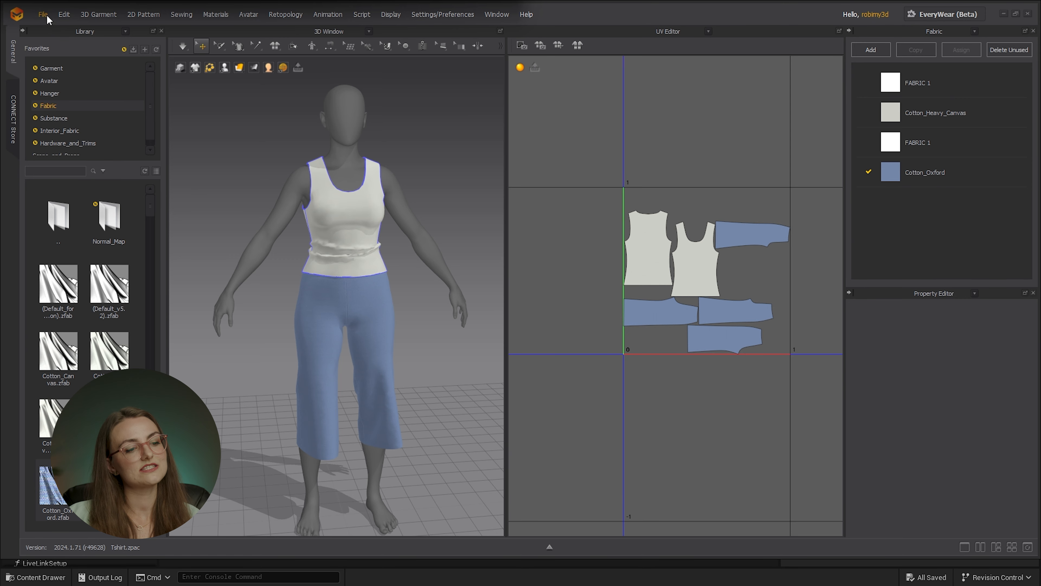
Step: Save the finished garment project and start a new project
{"action": "left_click", "coordinate": [43, 15]}
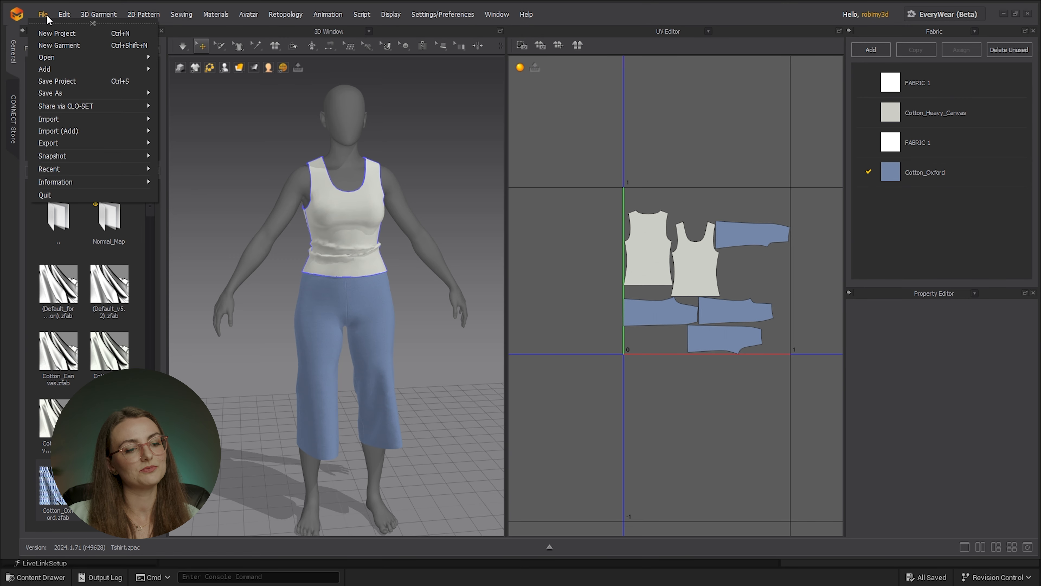
{"action": "left_click", "coordinate": [67, 82]}
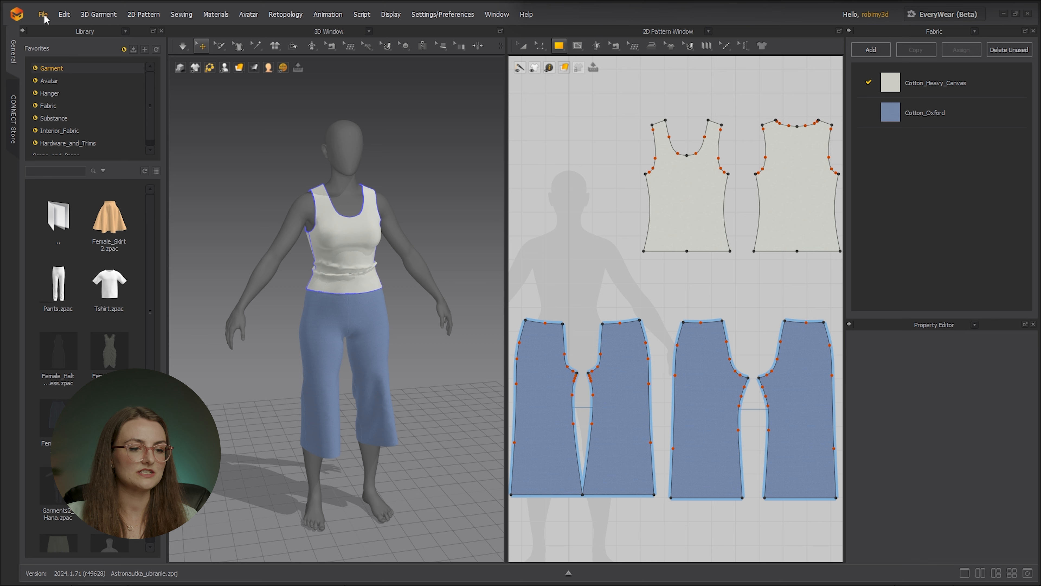
{"action": "left_click", "coordinate": [44, 15]}
{"action": "left_click", "coordinate": [55, 33]}
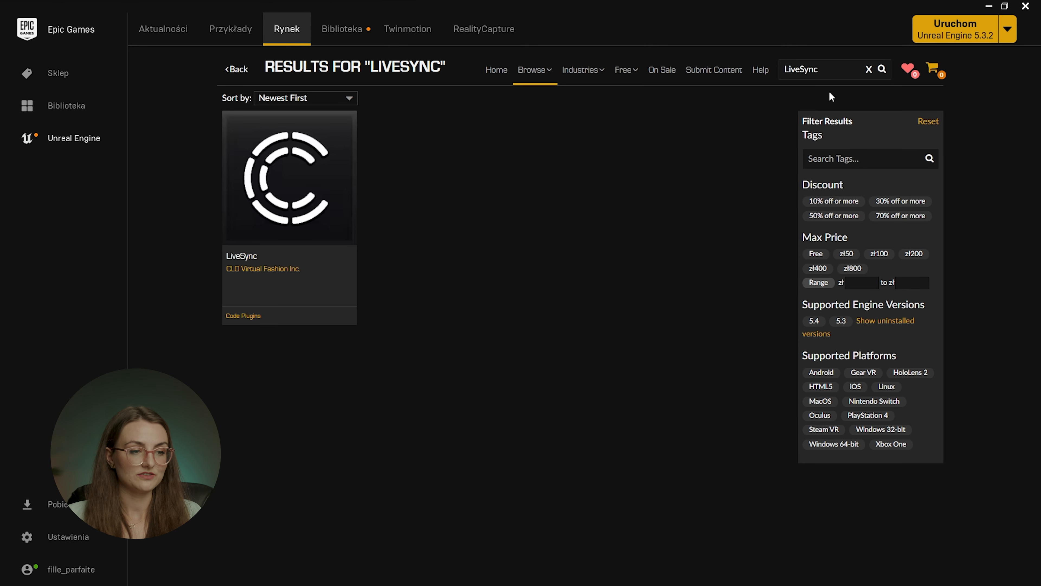
Step: In the Epic Games Launcher, open the LiveSync listing's external link, and copy the CLOLiveSync folder into UE_5.4's Engine Plugins folder
{"action": "left_click", "coordinate": [307, 211]}
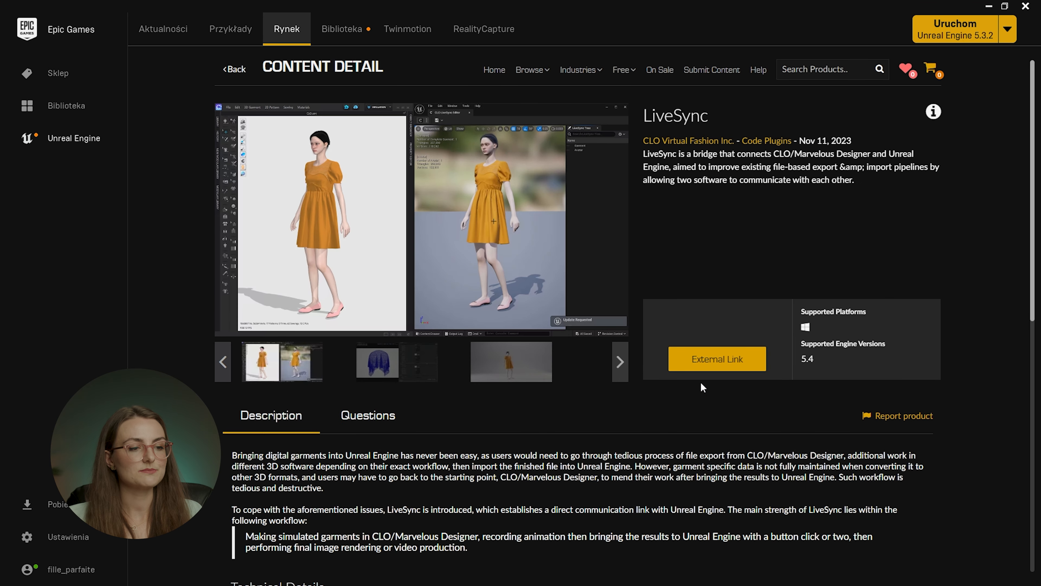
{"action": "left_click", "coordinate": [717, 359]}
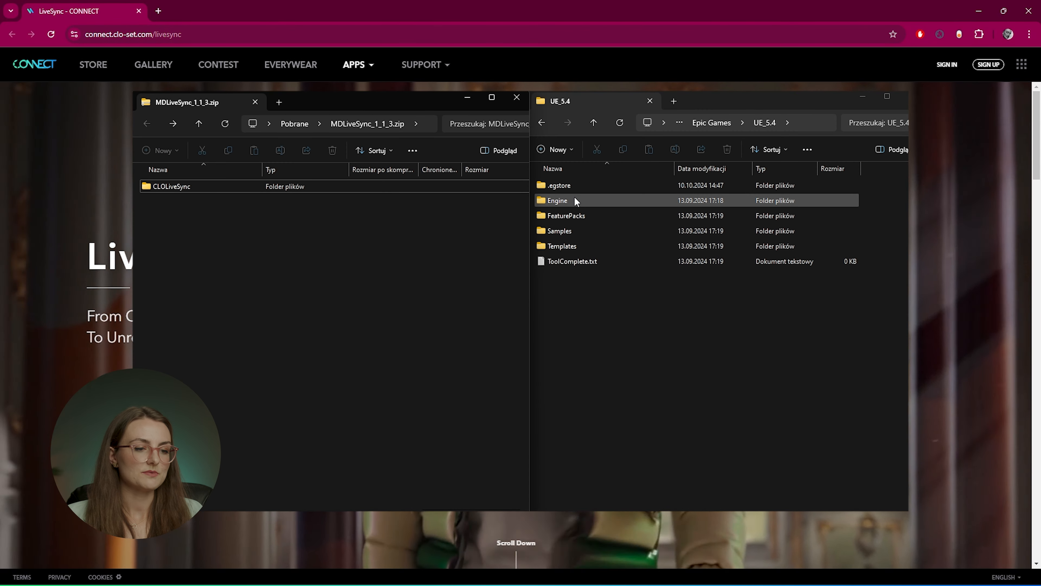
{"action": "double_click", "coordinate": [575, 196]}
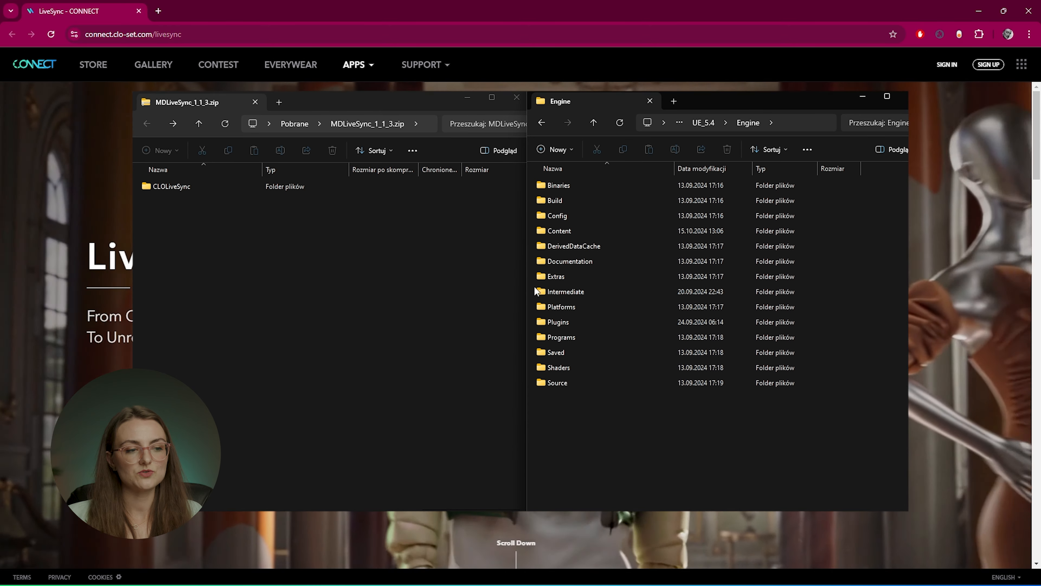
{"action": "left_click_drag", "start_coordinate": [164, 187], "coordinate": [563, 324]}
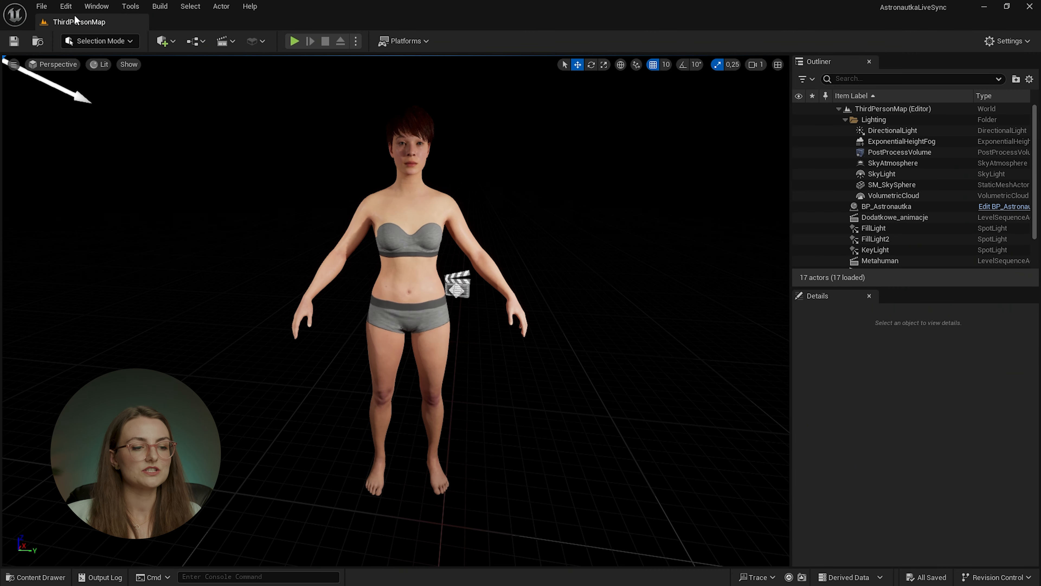
Step: In Unreal Editor, find the CLO/Marvelous Designer LiveSync plugin by searching for livesync, enable it and restart the editor
{"action": "left_click", "coordinate": [66, 6]}
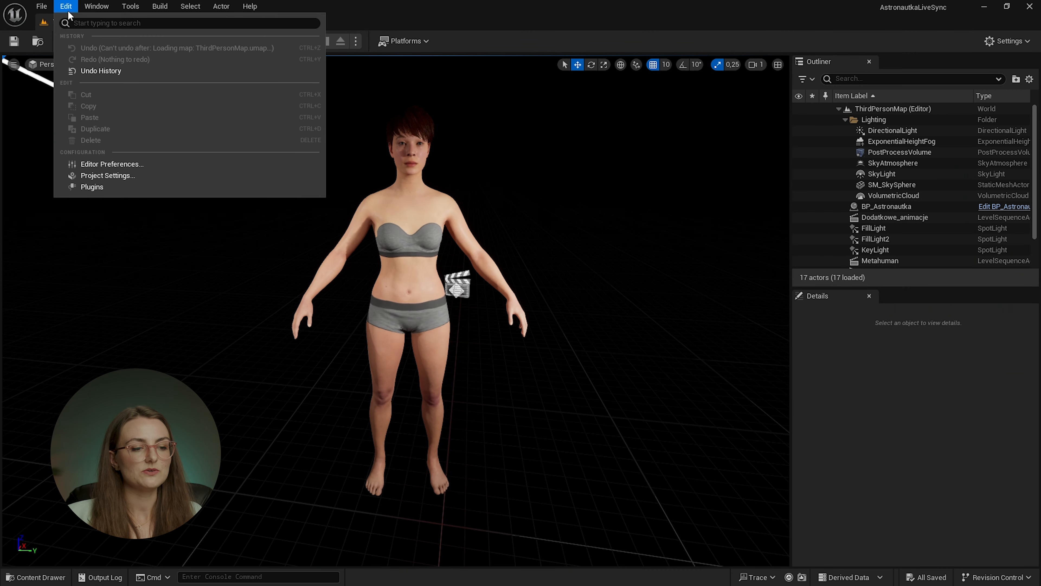
{"action": "left_click", "coordinate": [93, 187]}
{"action": "type", "text": "liv"}
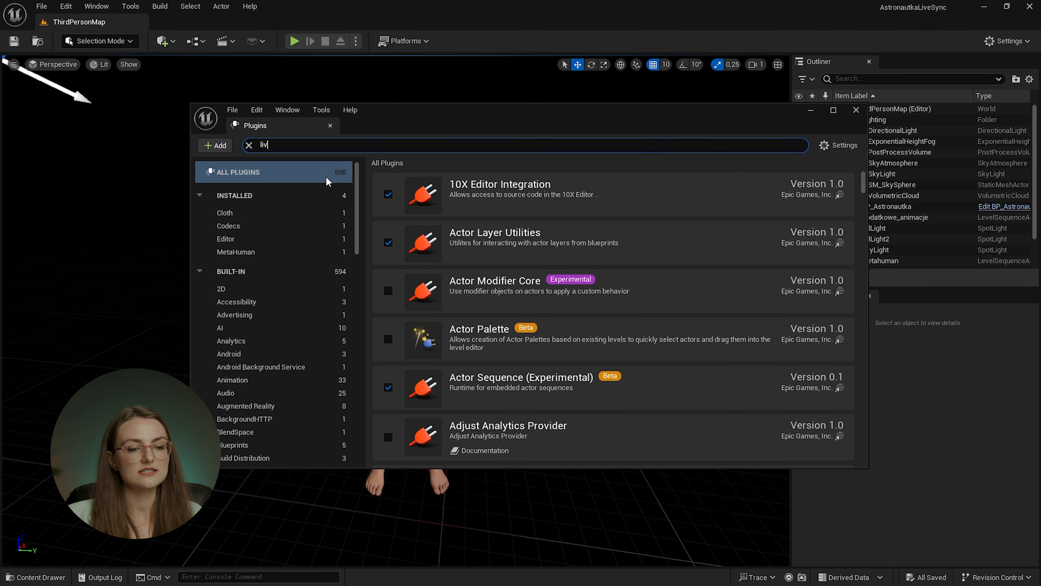
{"action": "type", "text": "esync"}
{"action": "left_click", "coordinate": [388, 196]}
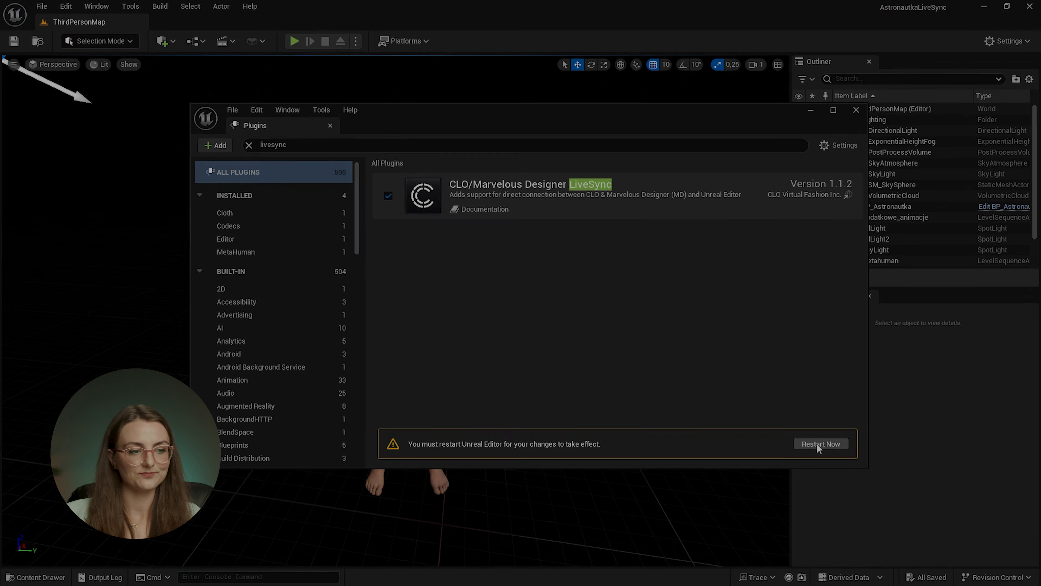
{"action": "left_click", "coordinate": [821, 444]}
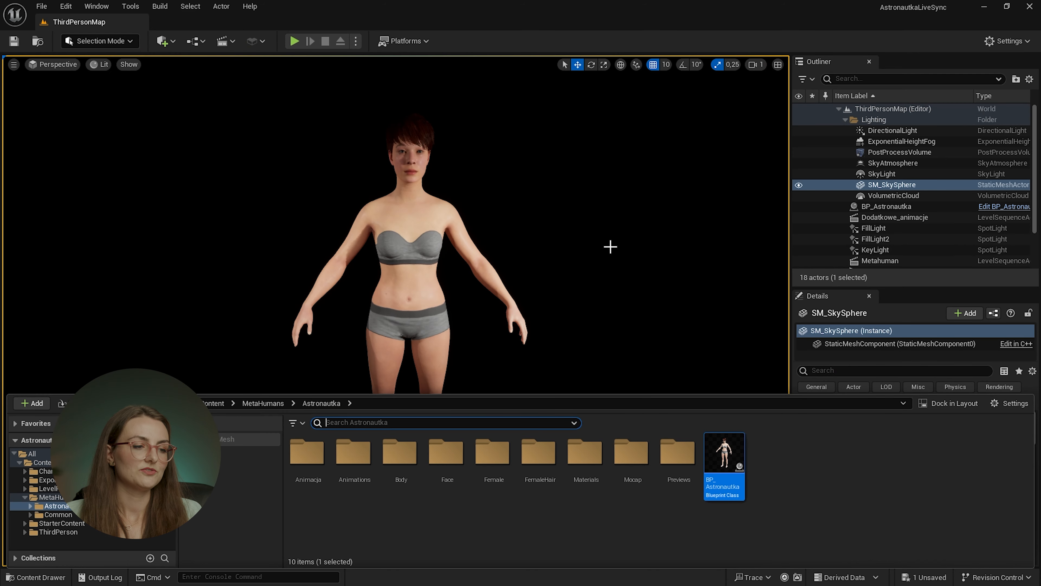
Step: Open the BP_Astronautka blueprint and go through its Body mesh f_tal_nrw_body to the metahuman_base_skel skeleton
{"action": "double_click", "coordinate": [732, 454]}
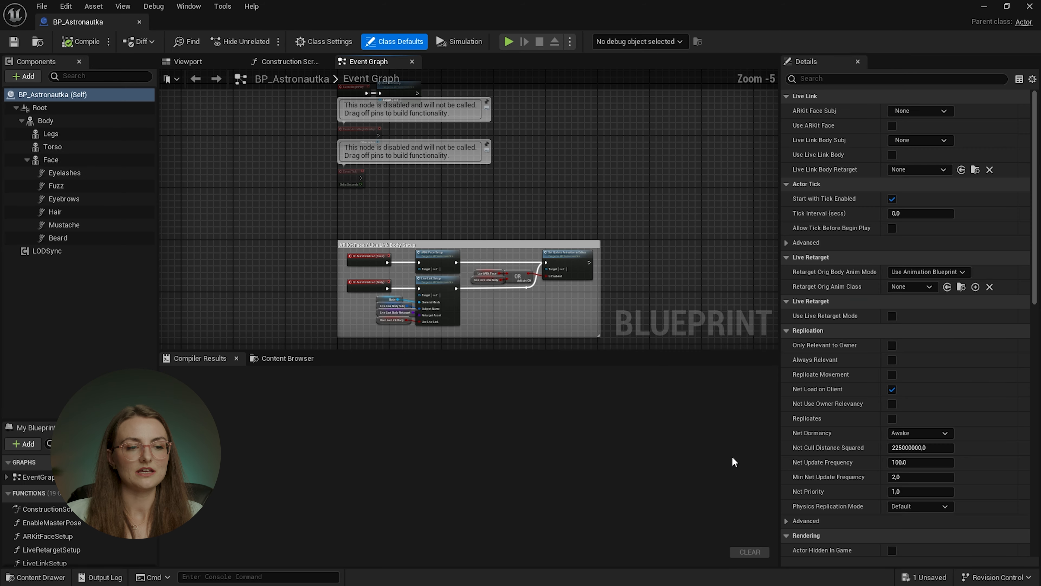
{"action": "left_click", "coordinate": [53, 122]}
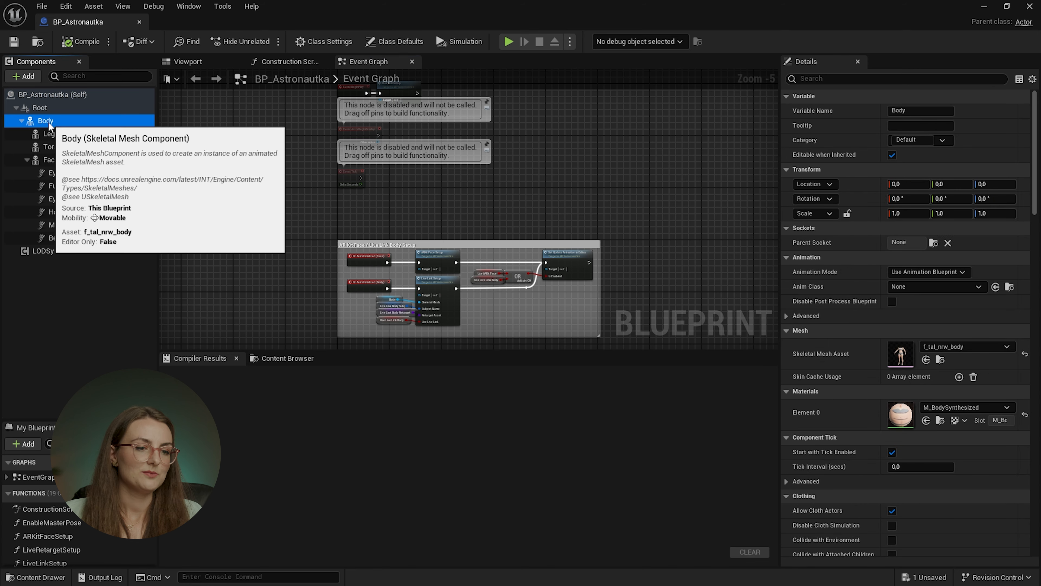
{"action": "double_click", "coordinate": [905, 359]}
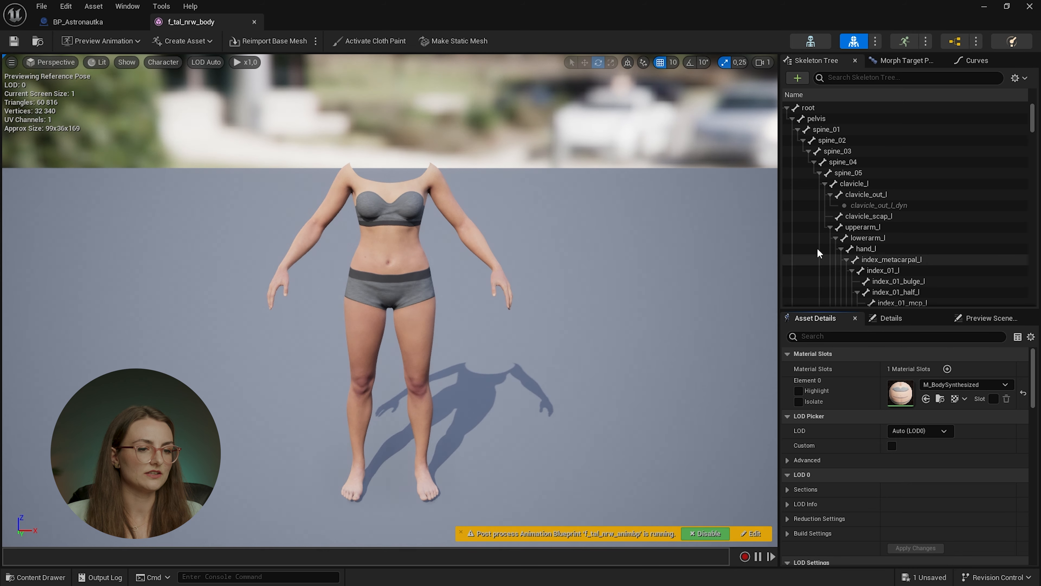
{"action": "left_click", "coordinate": [807, 46]}
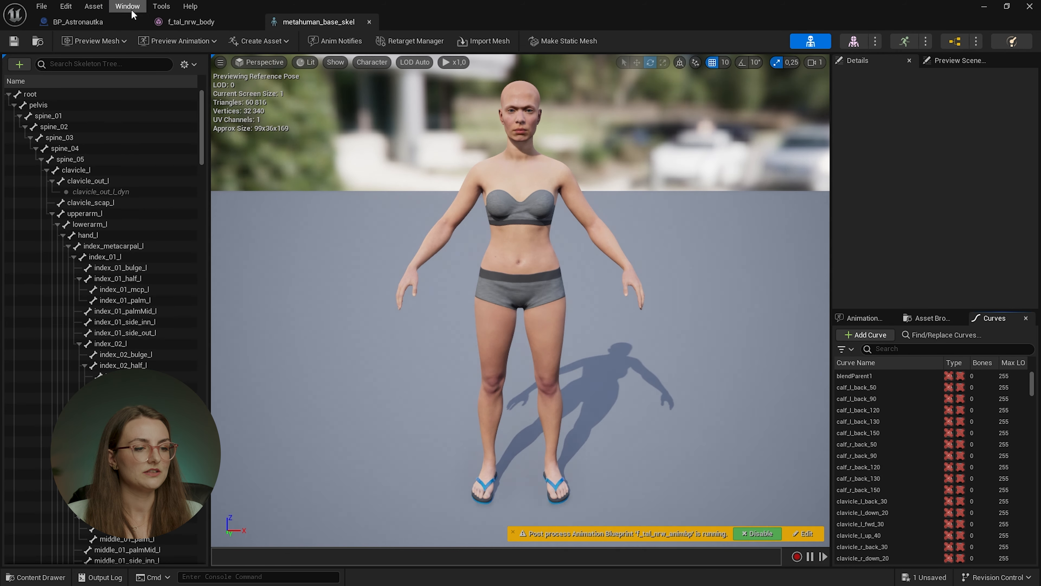
Step: Add SK_Mannequin as a compatible skeleton in the skeleton's Asset Details
{"action": "left_click", "coordinate": [131, 11]}
{"action": "left_click", "coordinate": [135, 154]}
{"action": "left_click", "coordinate": [545, 177]}
{"action": "left_click", "coordinate": [545, 193]}
{"action": "left_click", "coordinate": [602, 366]}
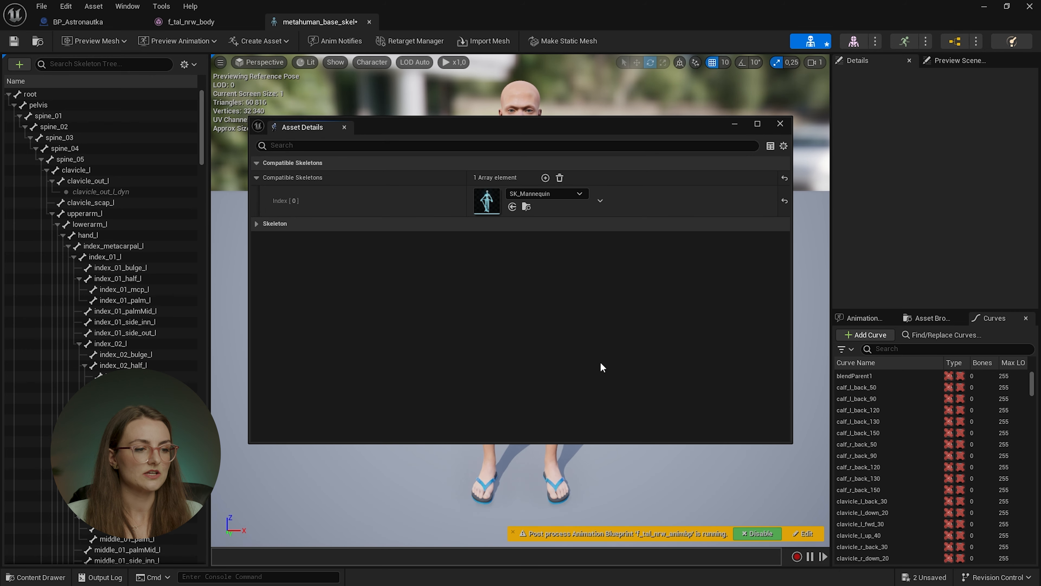
{"action": "left_click", "coordinate": [780, 123]}
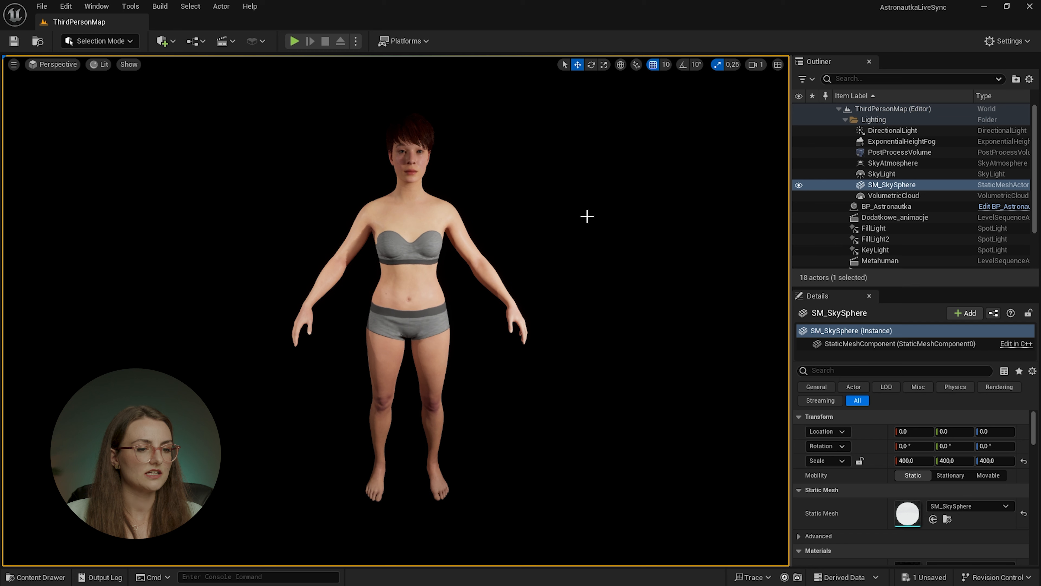
Step: Add a level sequence to ThirdPersonMap and save it as WalkAnimation
{"action": "left_click", "coordinate": [232, 41]}
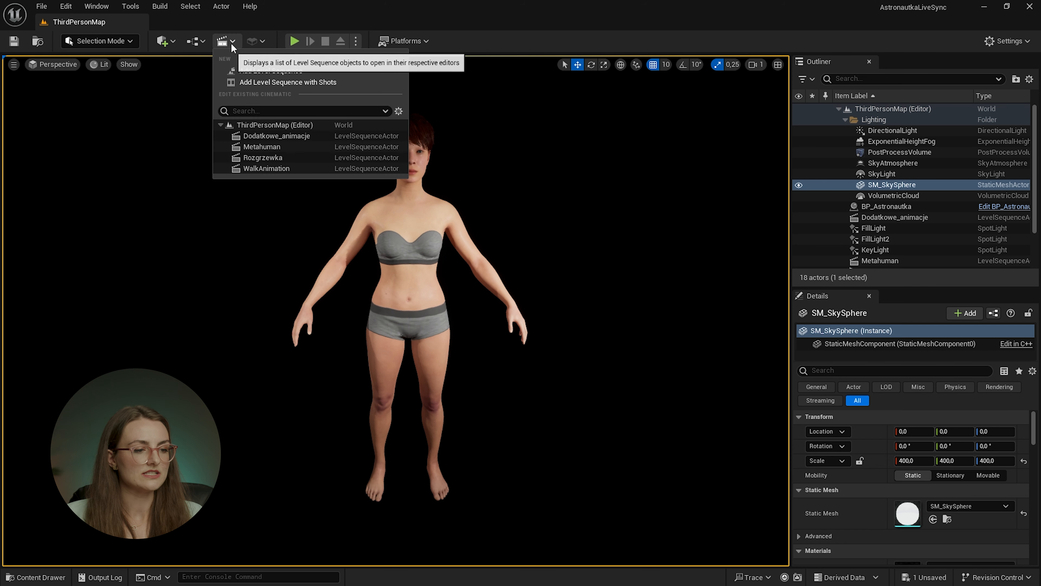
{"action": "left_click", "coordinate": [253, 70]}
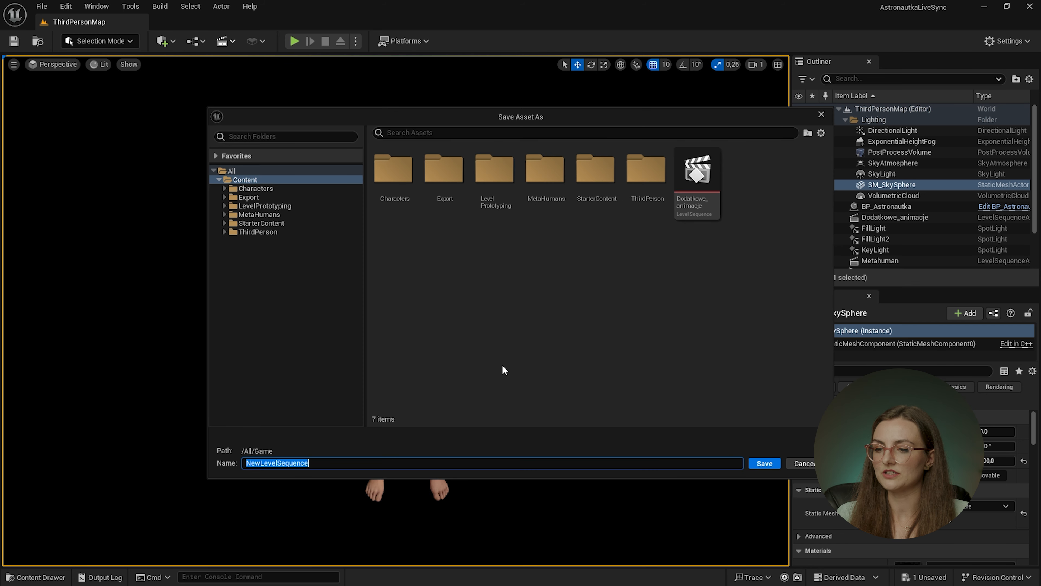
{"action": "left_click", "coordinate": [763, 468]}
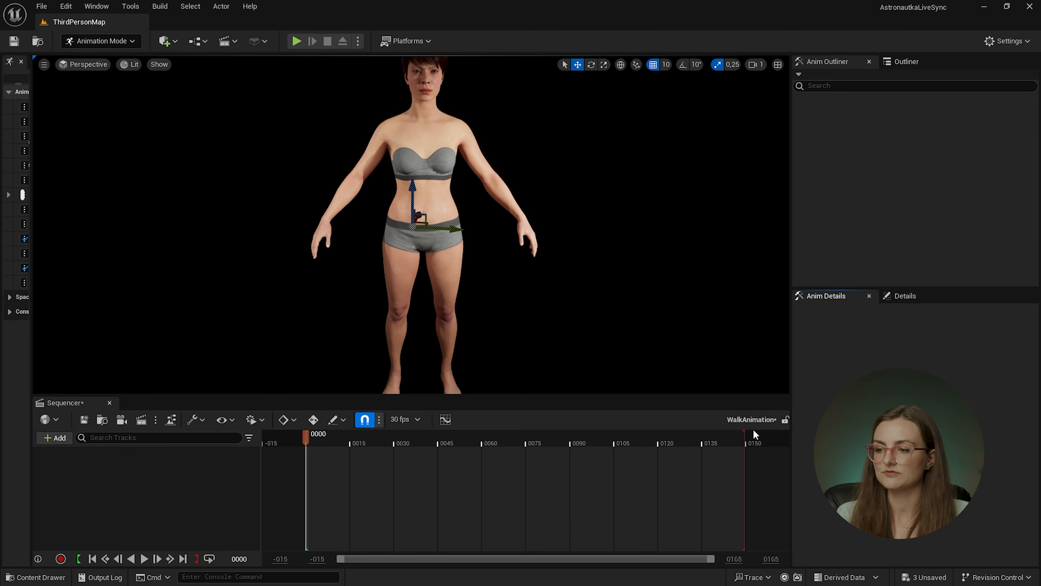
Step: Add the BP_Astronautka actor from the Outliner to the WalkAnimation sequence
{"action": "left_click", "coordinate": [886, 165]}
{"action": "left_click_drag", "start_coordinate": [884, 166], "coordinate": [817, 200]}
{"action": "left_click_drag", "start_coordinate": [86, 492], "coordinate": [105, 479]}
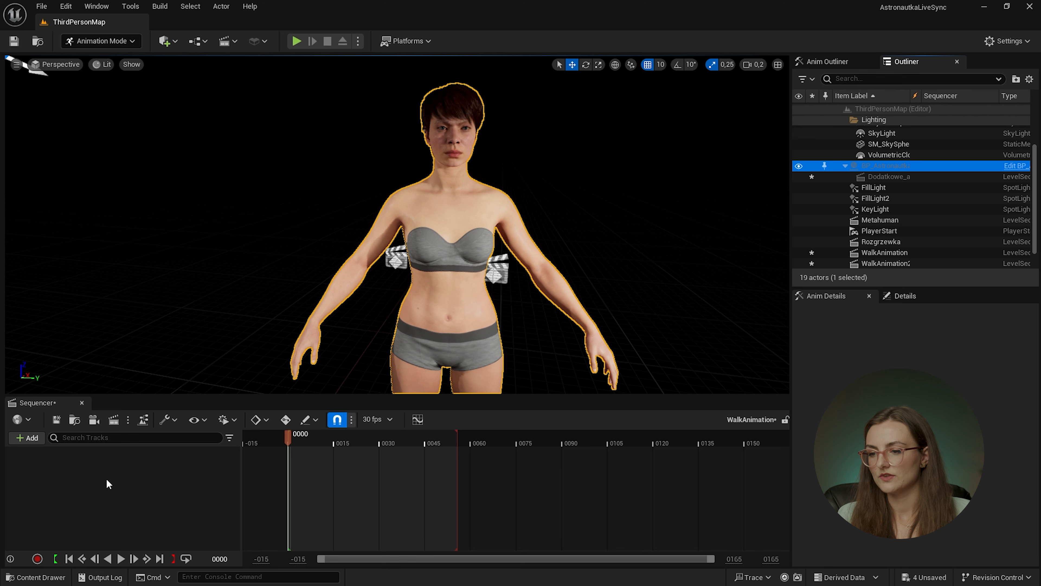
Step: Delete the tracks nested under Body and Face in the BP_Astronautka sequence
{"action": "left_click", "coordinate": [146, 487]}
{"action": "key", "text": "Delete"}
{"action": "left_click", "coordinate": [139, 499]}
{"action": "key", "text": "Delete"}
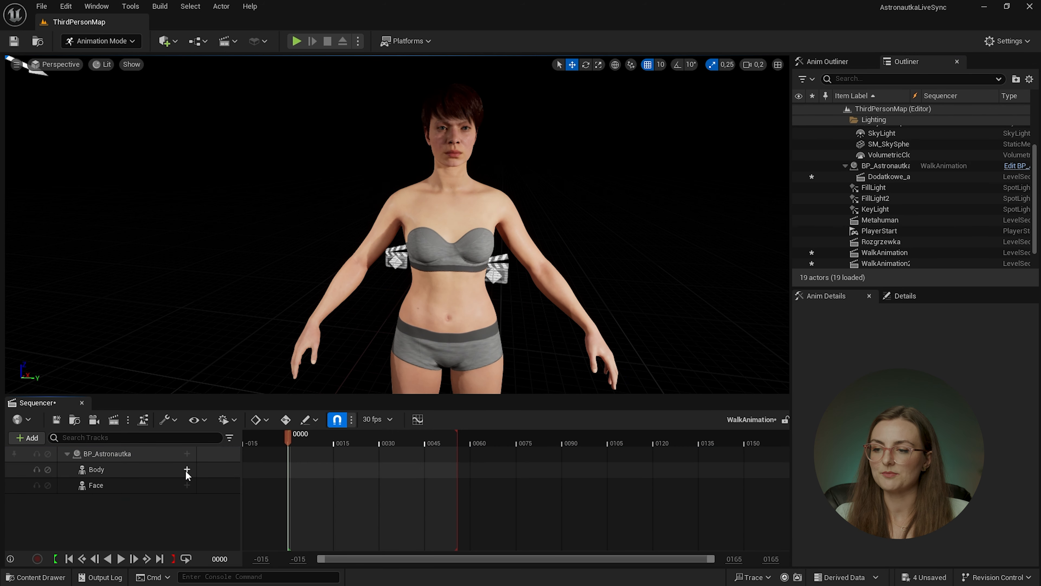
Step: Turn on Game View to hide the light and sequence icons around the full-length character
{"action": "key", "text": "s"}
{"action": "right_click_drag", "start_coordinate": [327, 328], "coordinate": [348, 357]}
{"action": "key", "text": "a"}
{"action": "right_click_drag", "start_coordinate": [474, 324], "coordinate": [506, 322]}
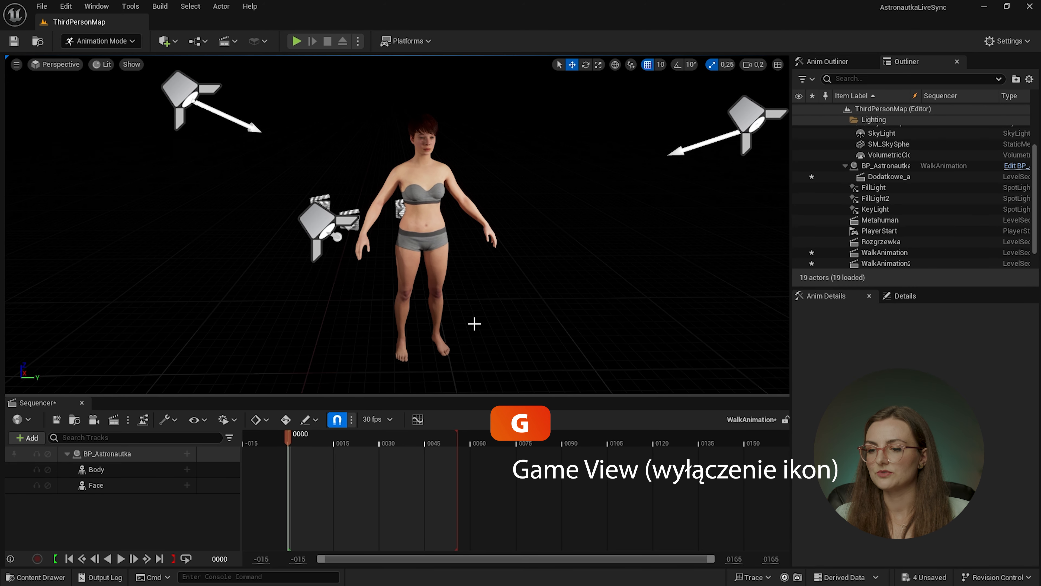
{"action": "left_click", "coordinate": [507, 319]}
{"action": "key", "text": "g"}
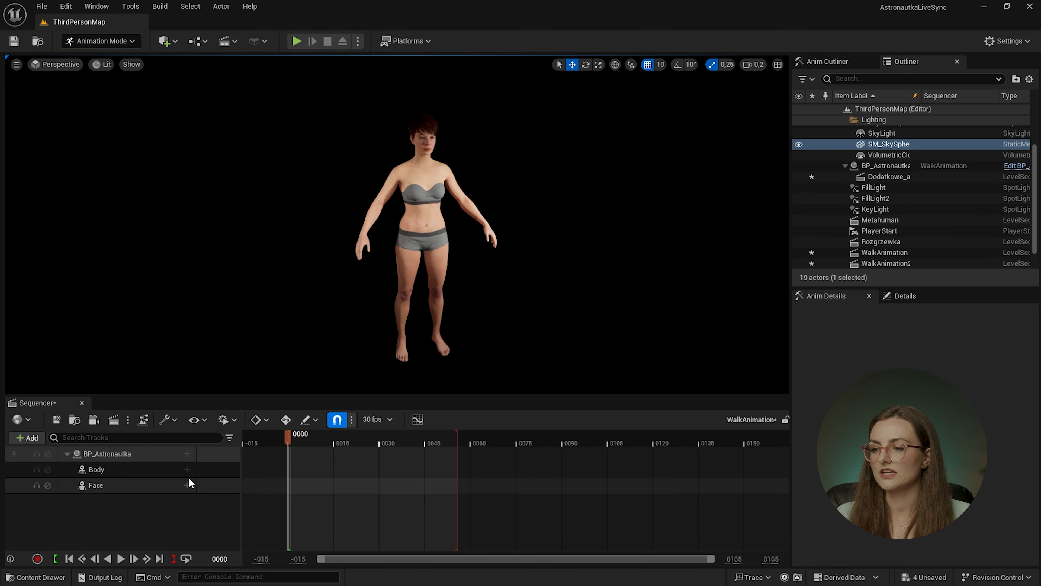
Step: Add the MF_Walk_Fwd animation to the Body track and extend the playback range to the clip's end
{"action": "left_click", "coordinate": [187, 469]}
{"action": "mouse_move", "coordinate": [247, 152]}
{"action": "type", "text": "walk"}
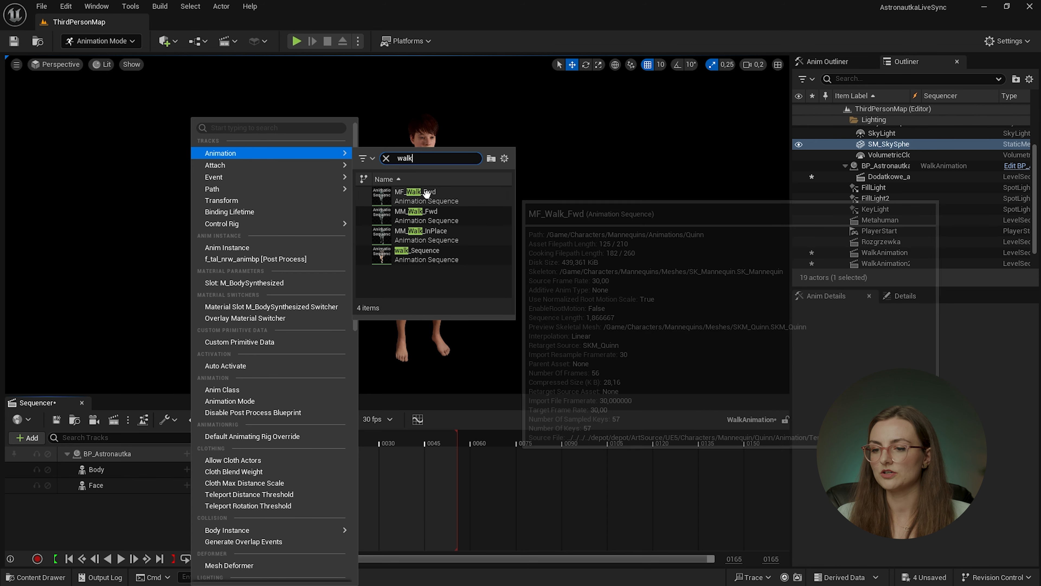
{"action": "left_click", "coordinate": [426, 193]}
{"action": "mouse_move", "coordinate": [584, 398]}
{"action": "left_mouse_down"}
{"action": "mouse_move", "coordinate": [686, 395]}
{"action": "mouse_move", "coordinate": [601, 403]}
{"action": "left_mouse_up"}
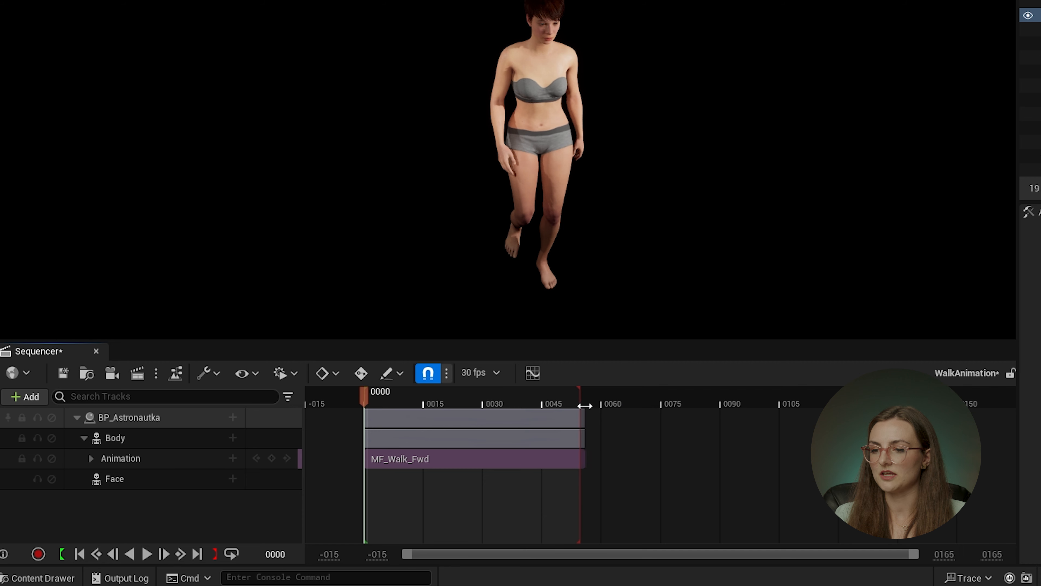
Step: Play the walk animation to check the character's motion and return to frame 0
{"action": "mouse_move", "coordinate": [642, 228]}
{"action": "right_mouse_down"}
{"action": "mouse_move", "coordinate": [634, 262]}
{"action": "mouse_move", "coordinate": [673, 250]}
{"action": "mouse_move", "coordinate": [648, 224]}
{"action": "right_mouse_up"}
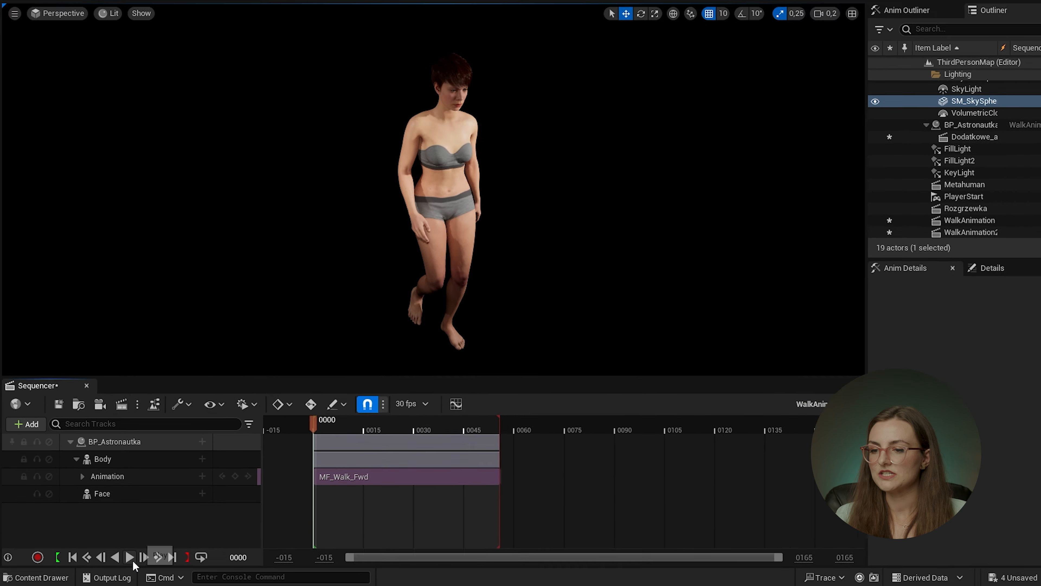
{"action": "left_click", "coordinate": [147, 554]}
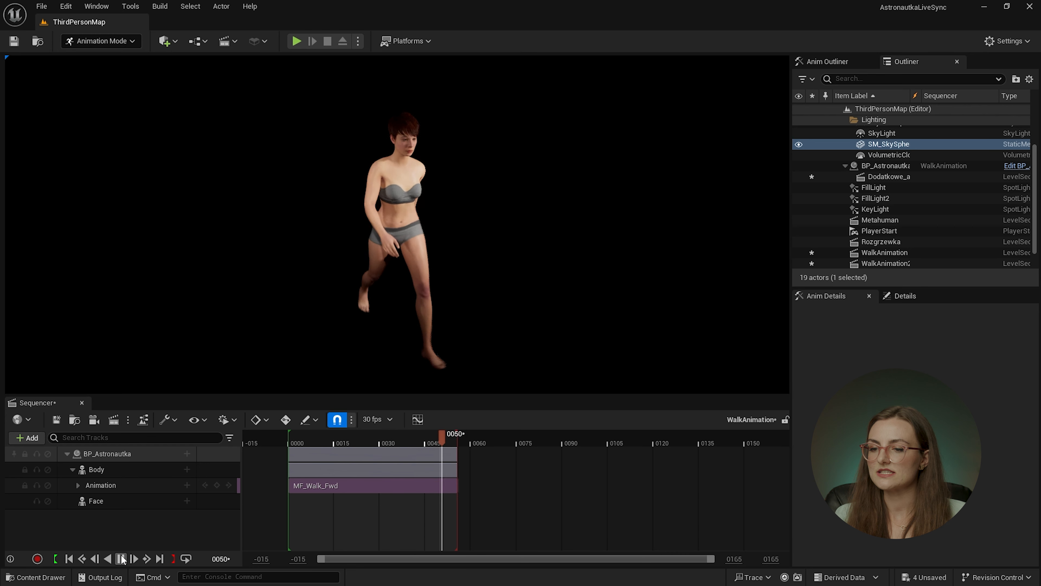
{"action": "left_click", "coordinate": [122, 559]}
{"action": "left_click", "coordinate": [71, 563]}
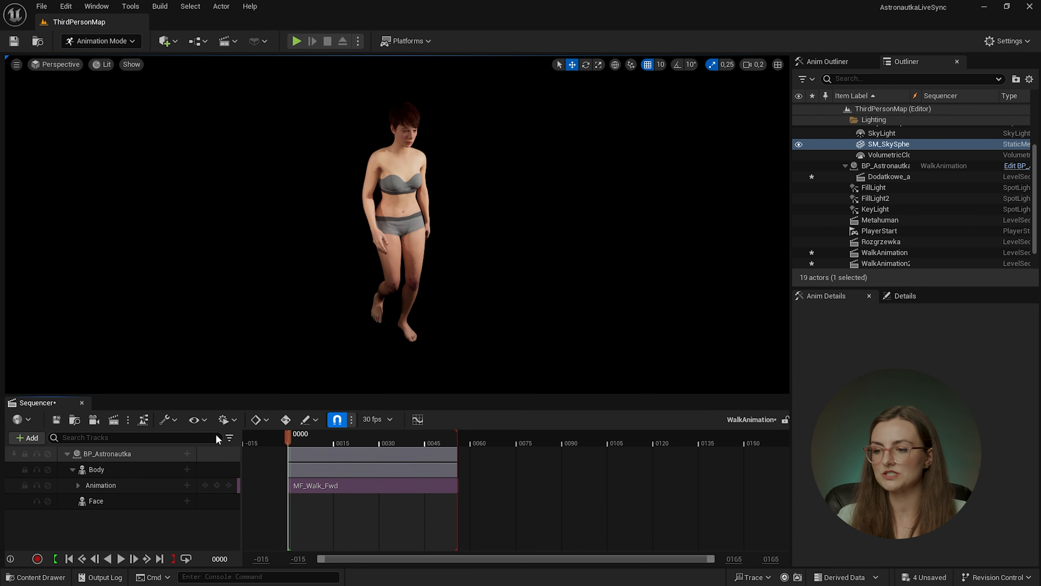
Step: Create a linked animation sequence from the Body track, named walk_Sequence, in the MetaHumans/Astronautka folder
{"action": "right_click", "coordinate": [128, 475]}
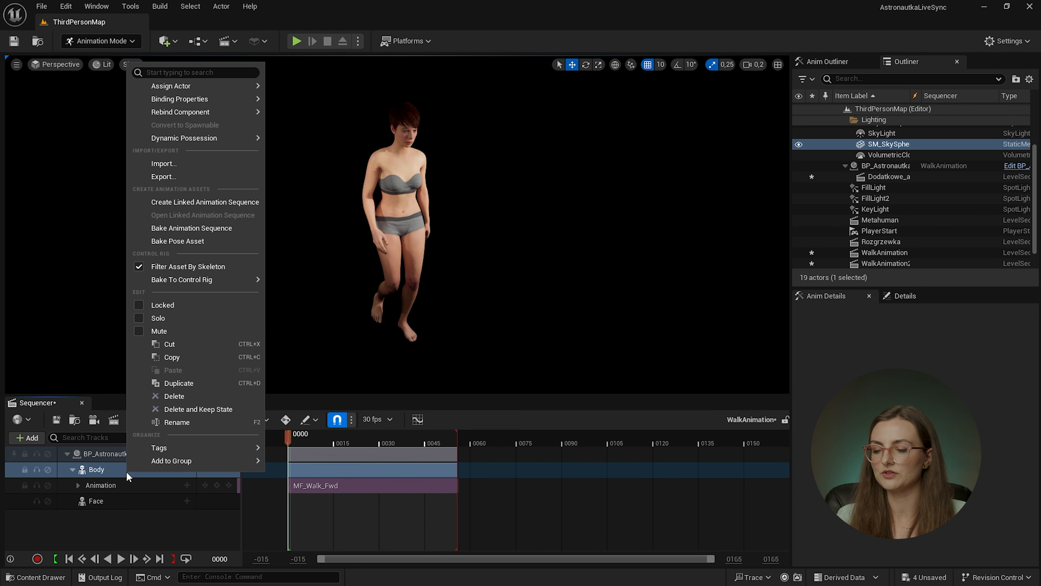
{"action": "left_click", "coordinate": [202, 202]}
{"action": "left_click", "coordinate": [460, 291]}
{"action": "left_click", "coordinate": [537, 397]}
{"action": "left_click_drag", "start_coordinate": [537, 397], "coordinate": [501, 397]}
{"action": "type", "text": "walk_Sequence"}
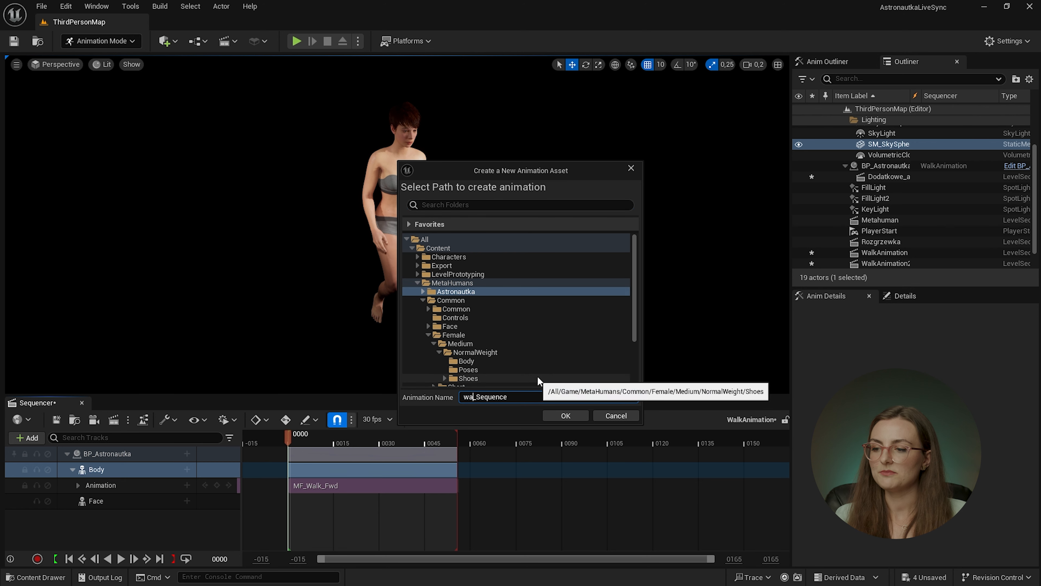
{"action": "left_click", "coordinate": [567, 416]}
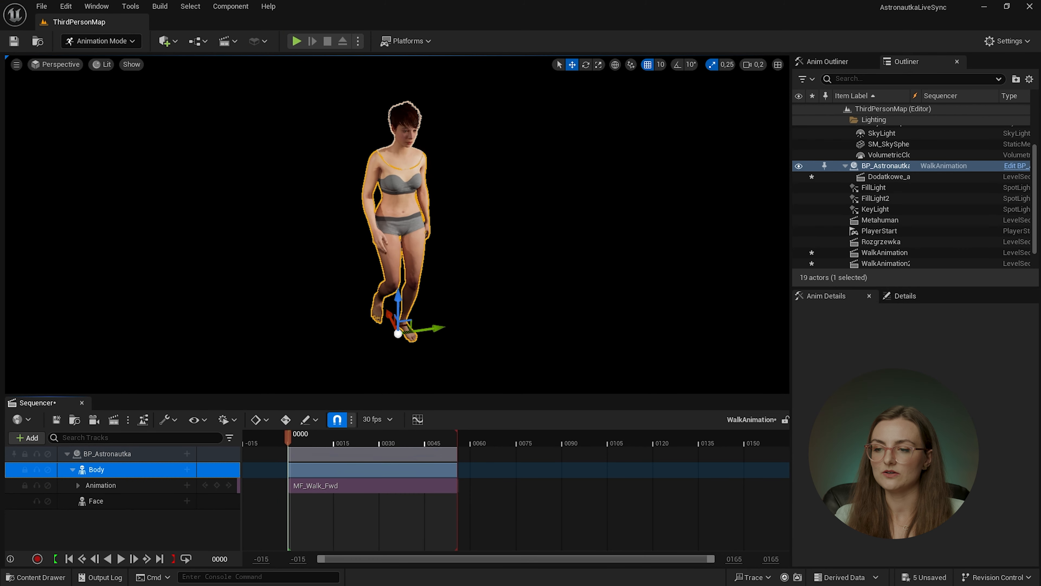
Step: Open the CLO/MD LiveSync Editor and the walk_Sequence animation asset
{"action": "left_click", "coordinate": [96, 6]}
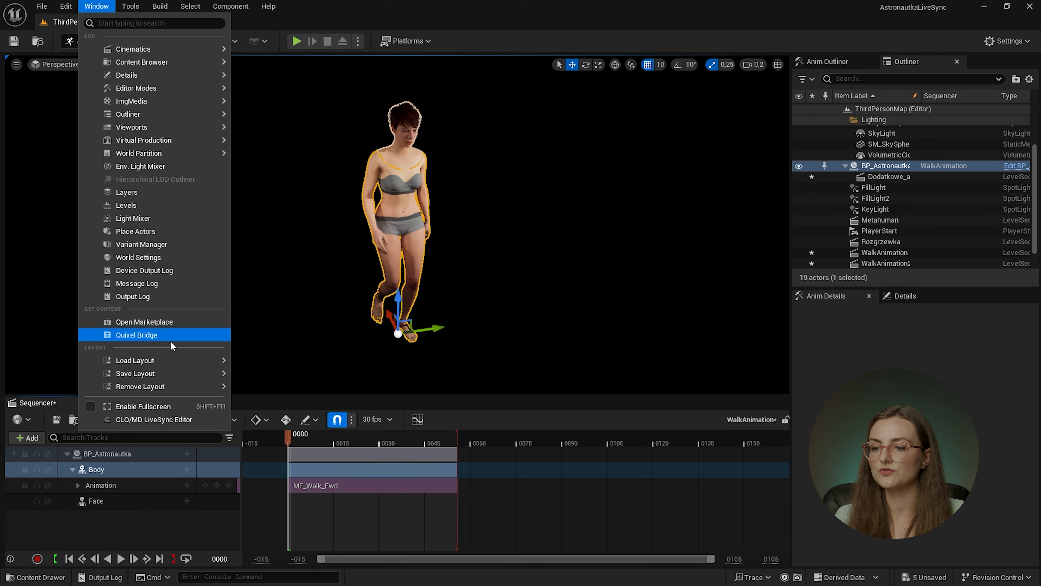
{"action": "left_click", "coordinate": [157, 419]}
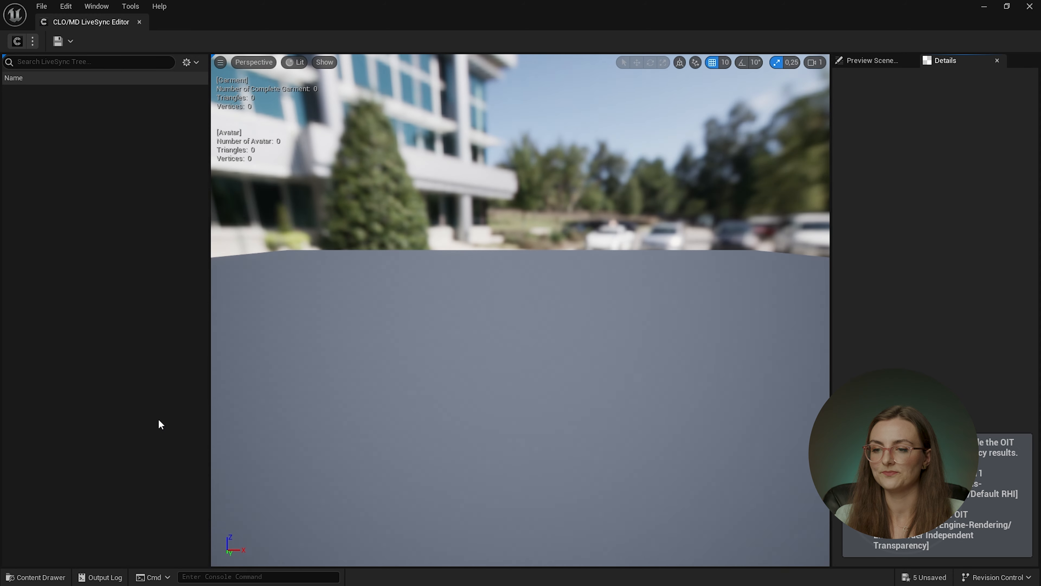
{"action": "key", "text": "ctrl+space"}
{"action": "double_click", "coordinate": [772, 437]}
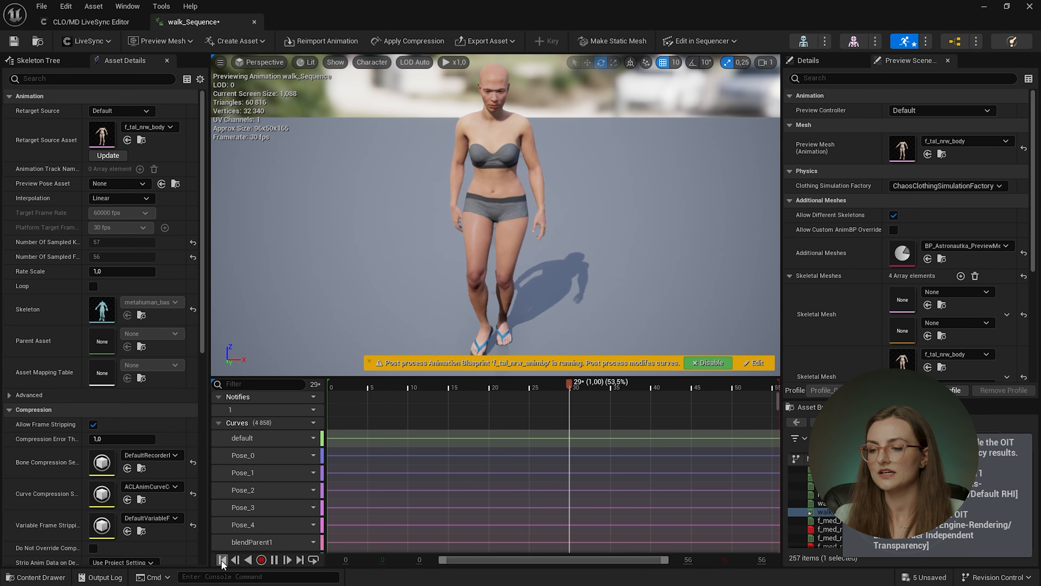
Step: Return walk_Sequence to its first frame and export it as a LiveSync skeletal mesh
{"action": "left_click", "coordinate": [221, 562]}
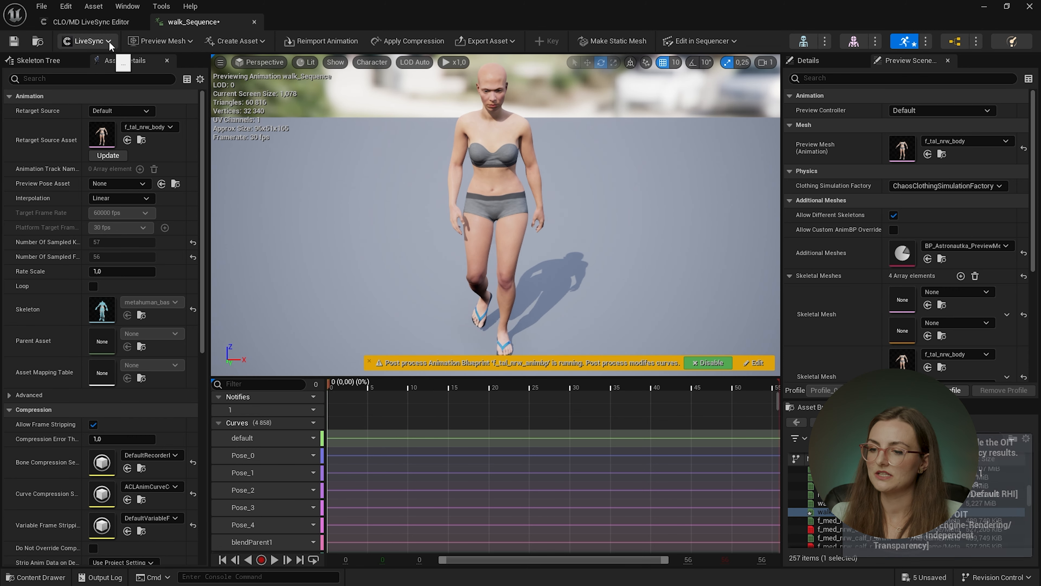
{"action": "left_click", "coordinate": [98, 41]}
{"action": "mouse_move", "coordinate": [99, 71]}
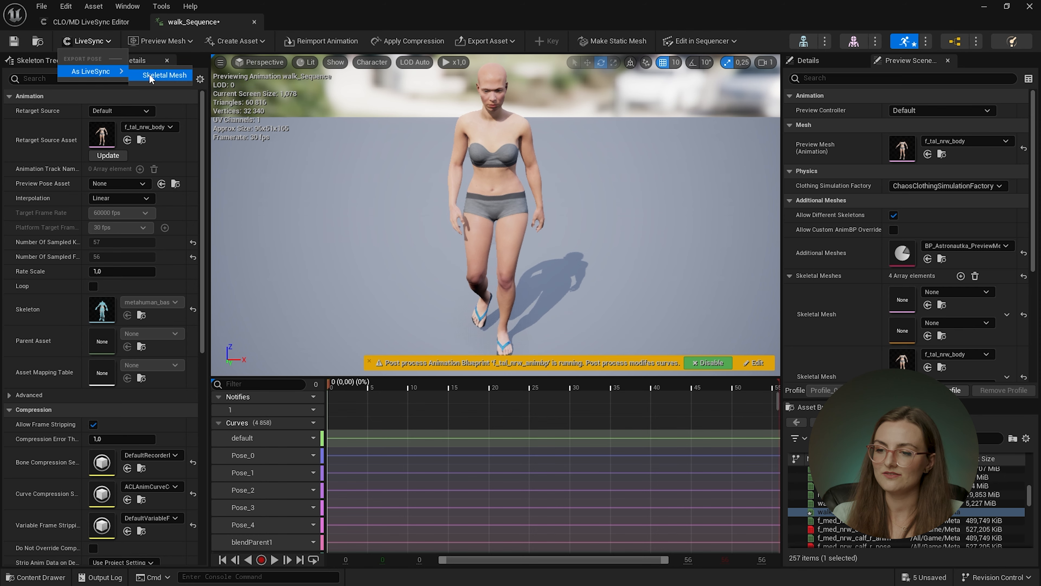
{"action": "left_click", "coordinate": [149, 76]}
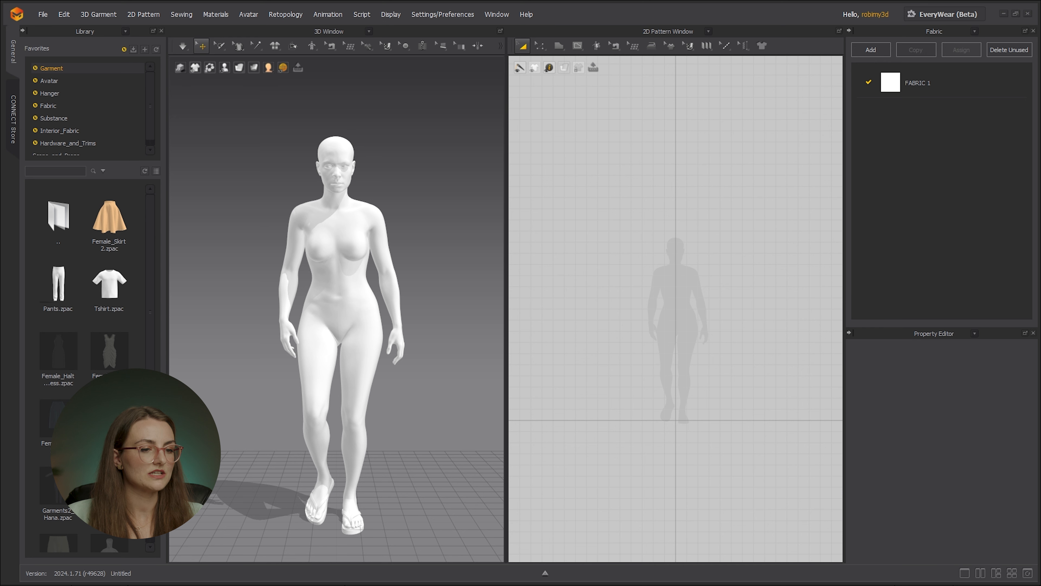
Step: In Marvelous Designer, add the garment from the Astronautka_ubranie project to the scene, with cm as the unit
{"action": "left_click", "coordinate": [43, 15]}
{"action": "mouse_move", "coordinate": [54, 72]}
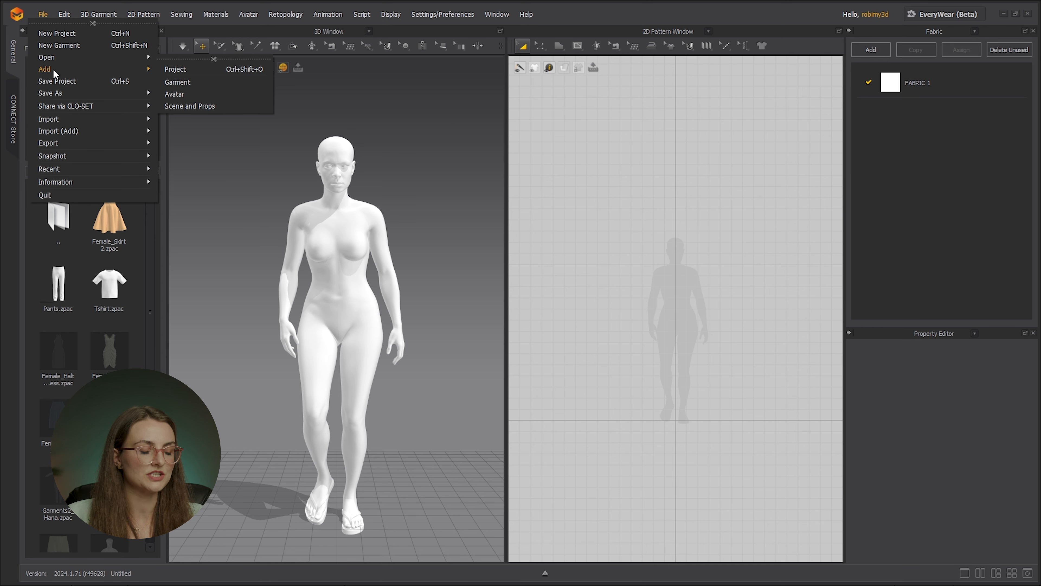
{"action": "left_click", "coordinate": [182, 69]}
{"action": "left_click", "coordinate": [398, 278]}
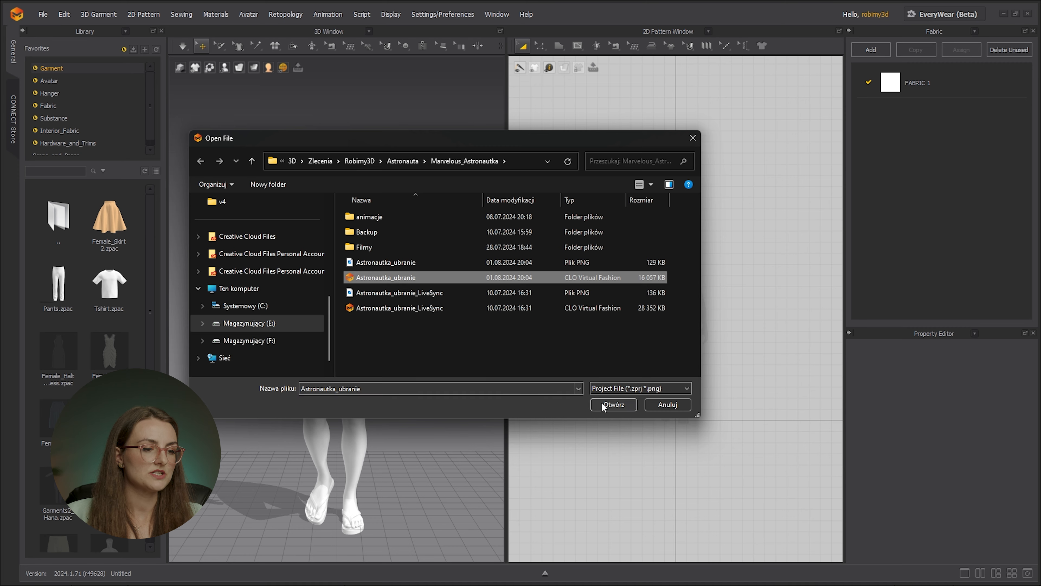
{"action": "left_click", "coordinate": [613, 404]}
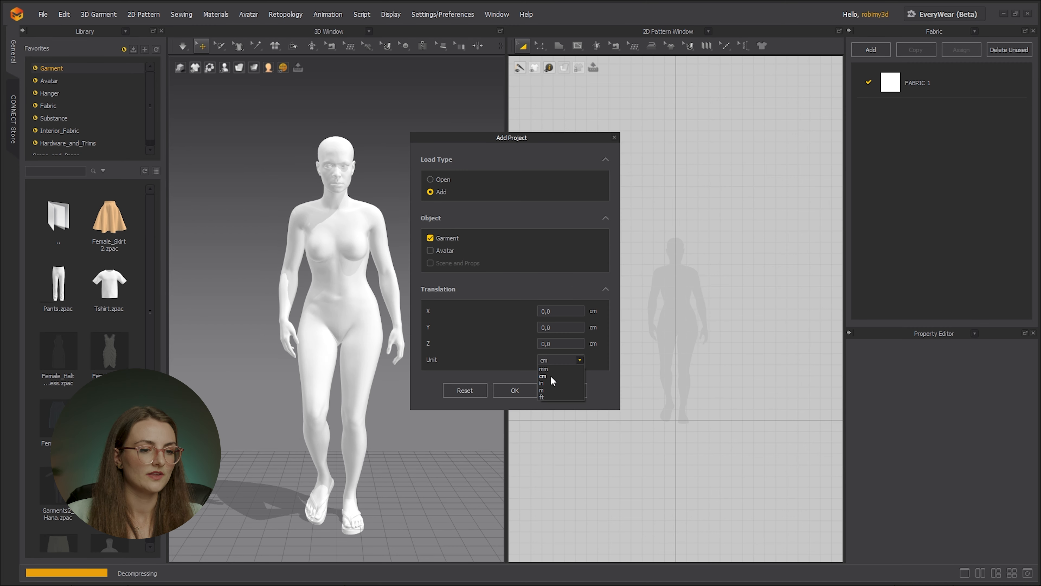
{"action": "left_click", "coordinate": [550, 380]}
{"action": "left_click", "coordinate": [523, 390]}
Step: Simulate the top and pants on the posed avatar, pulling on the front of the pants to settle the fabric
{"action": "right_click_drag", "start_coordinate": [418, 402], "coordinate": [472, 413]}
{"action": "left_click", "coordinate": [469, 415]}
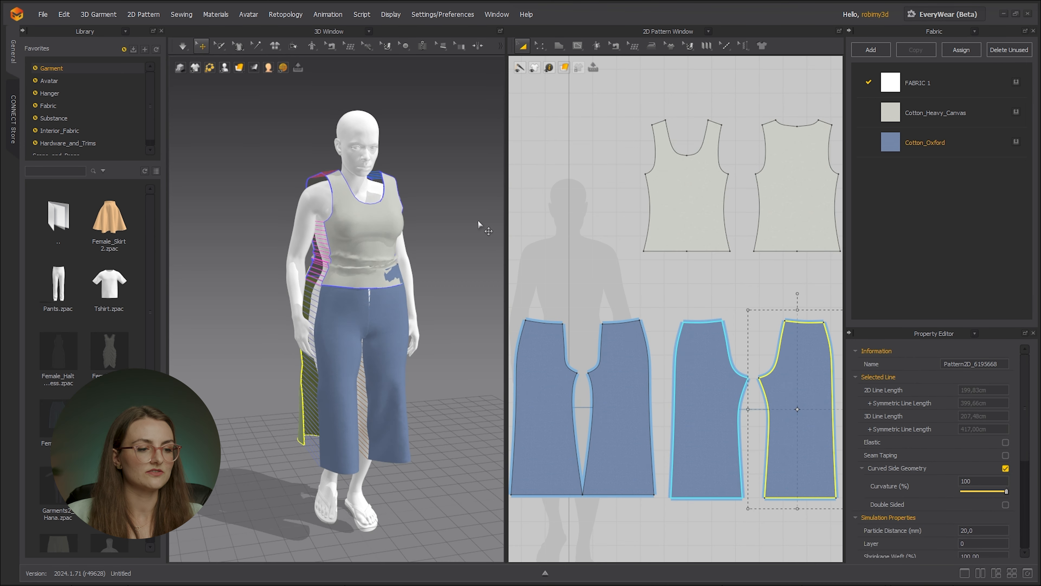
{"action": "left_click", "coordinate": [466, 231]}
{"action": "key", "text": "space"}
{"action": "right_click_drag", "start_coordinate": [451, 285], "coordinate": [408, 299]}
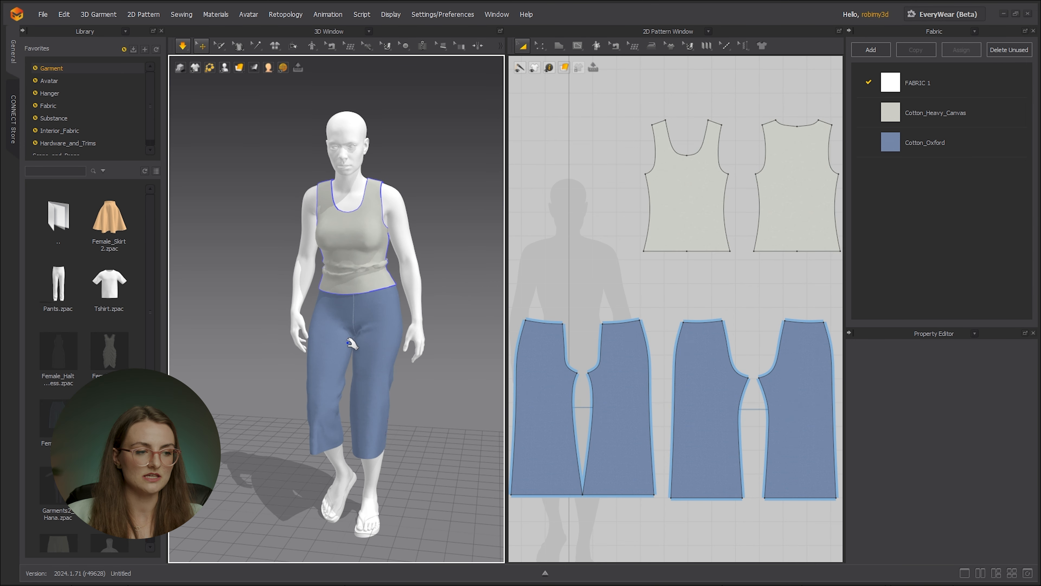
{"action": "left_click", "coordinate": [350, 343]}
{"action": "right_click_drag", "start_coordinate": [435, 354], "coordinate": [461, 366]}
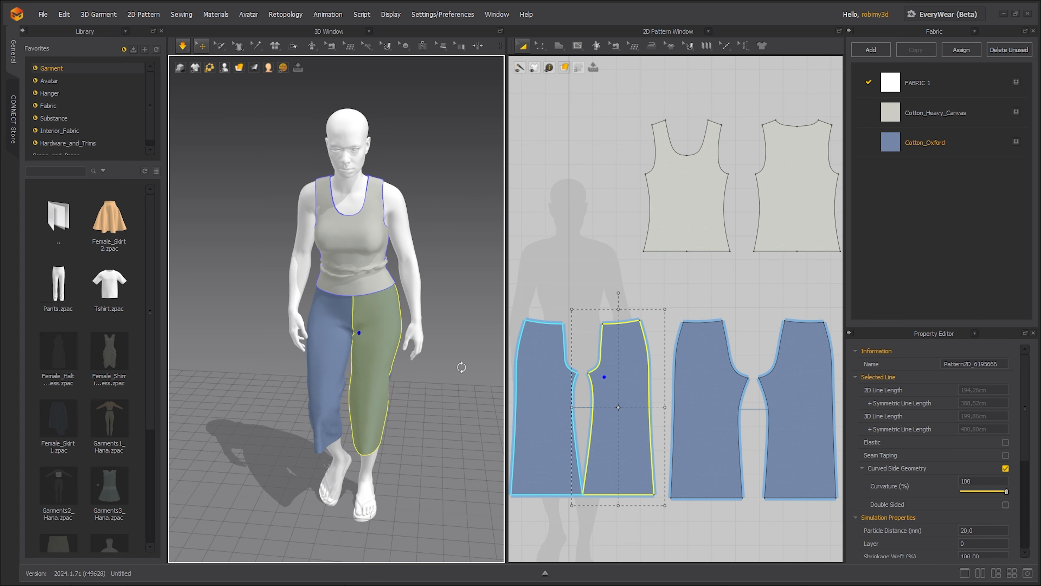
{"action": "left_click", "coordinate": [459, 346]}
Step: Set the simulation quality to Animation (Stable) and record the garment simulation over the walk animation
{"action": "left_click", "coordinate": [545, 573]}
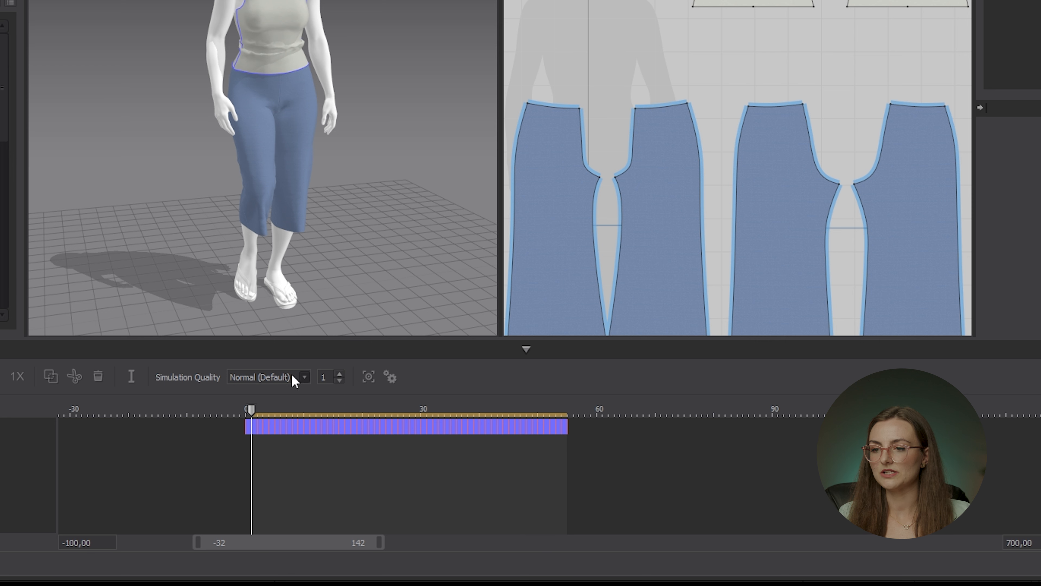
{"action": "left_click", "coordinate": [280, 390]}
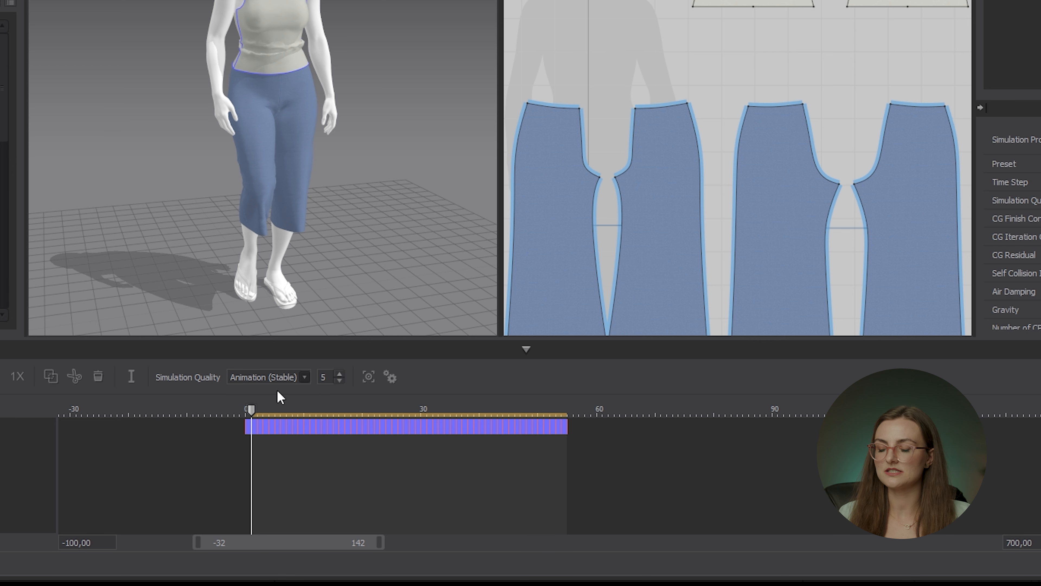
{"action": "mouse_move", "coordinate": [569, 418]}
{"action": "left_mouse_down"}
{"action": "mouse_move", "coordinate": [640, 416]}
{"action": "mouse_move", "coordinate": [575, 416]}
{"action": "left_mouse_up"}
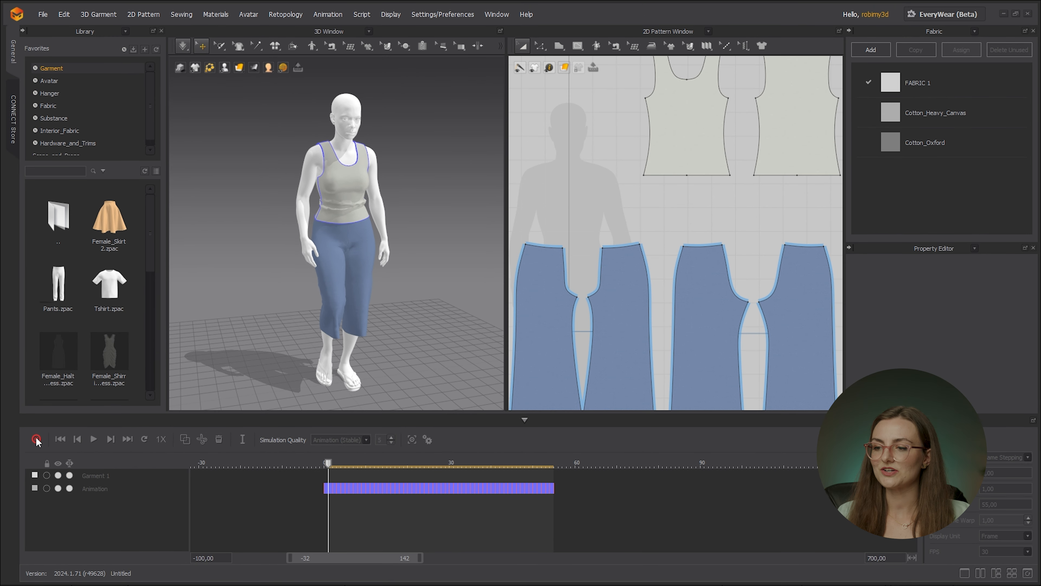
{"action": "left_click", "coordinate": [36, 439]}
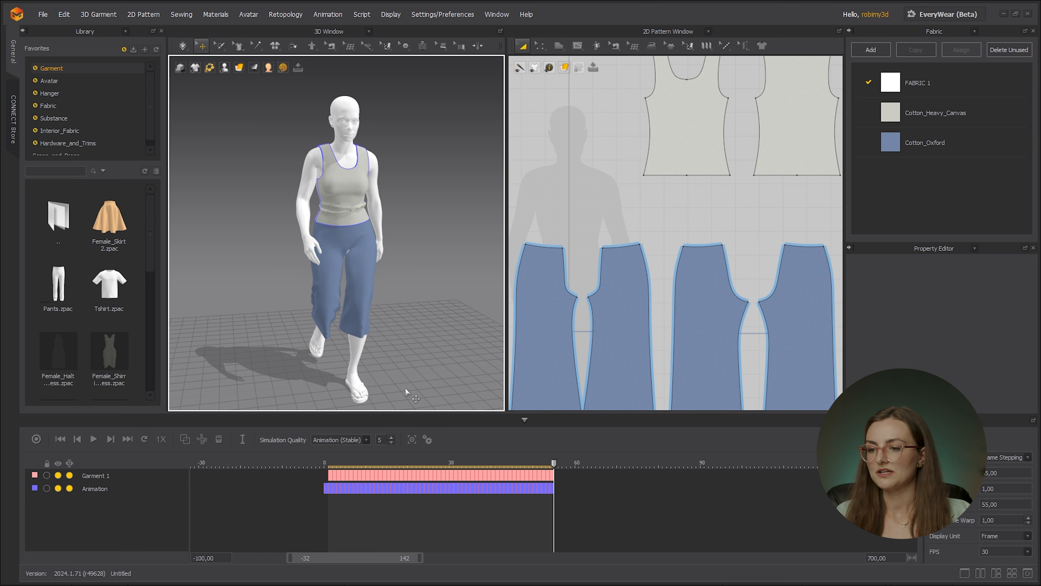
Step: Pull the simulated pants fabric into place at about frame 22 and re-record the garment animation from there
{"action": "right_click_drag", "start_coordinate": [411, 376], "coordinate": [421, 364]}
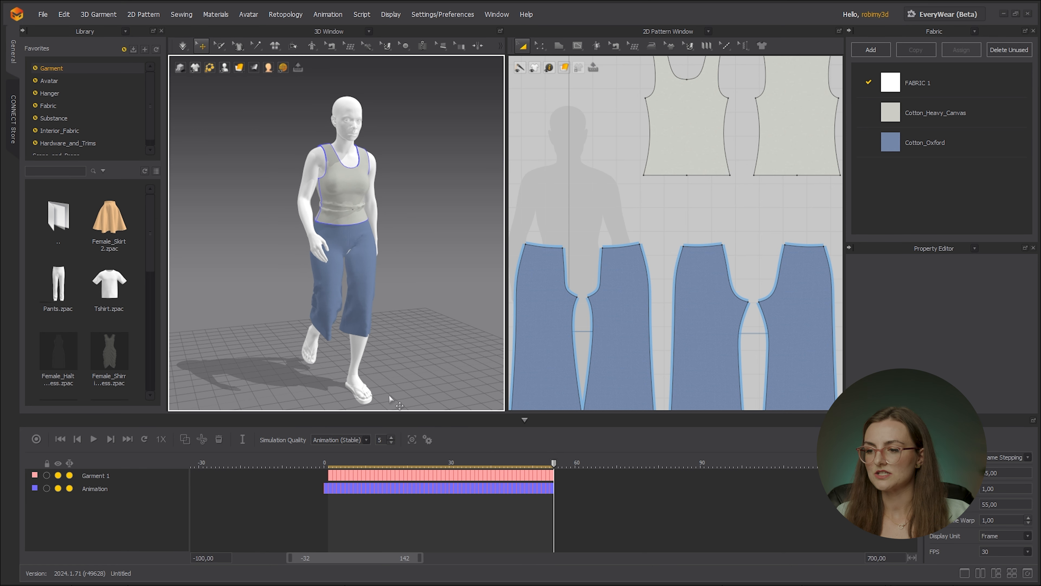
{"action": "left_click_drag", "start_coordinate": [553, 463], "coordinate": [416, 467]}
{"action": "key", "text": "space"}
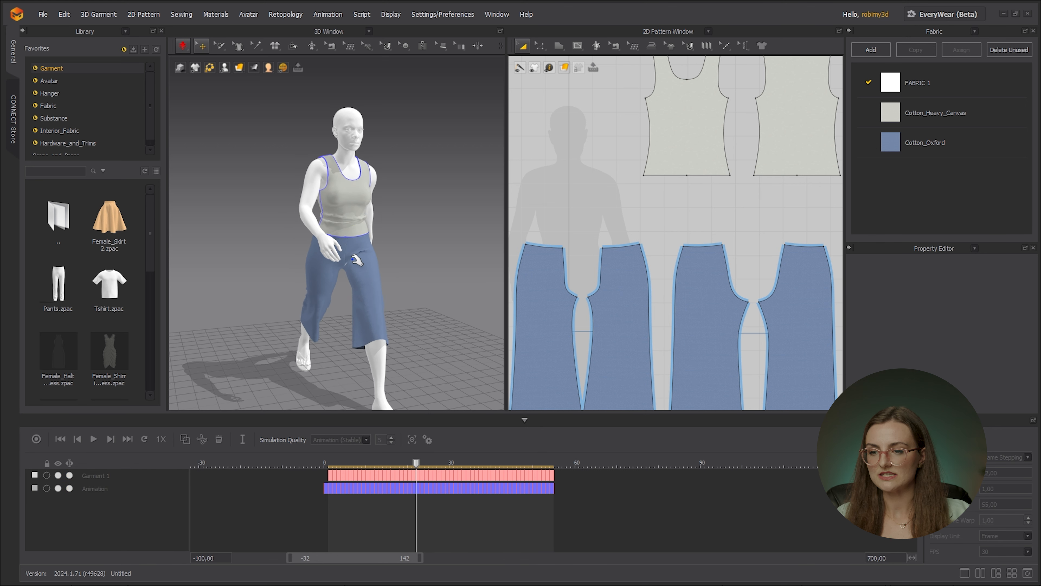
{"action": "left_click_drag", "start_coordinate": [353, 271], "coordinate": [334, 328]}
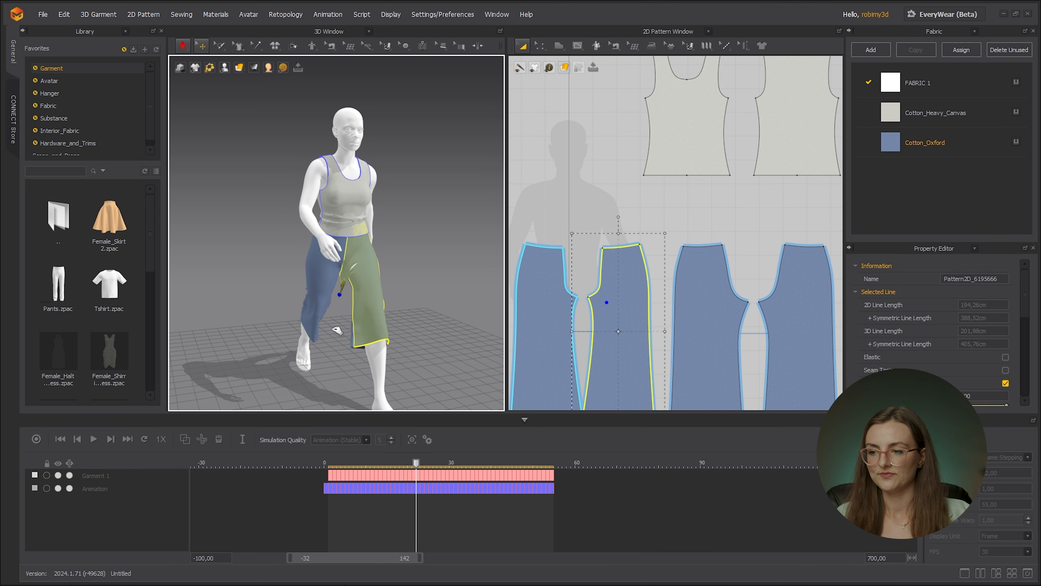
{"action": "left_click", "coordinate": [38, 439]}
{"action": "left_click", "coordinate": [60, 439]}
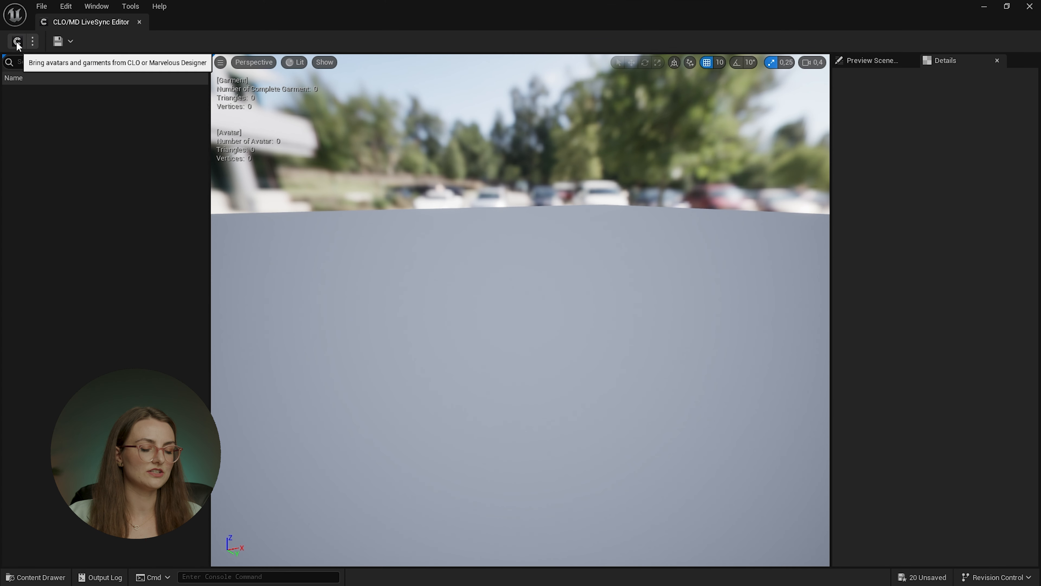
Step: In Unreal Engine, bring the garment in through LiveSync and save it as a GeometryCache named Ubranie in MetaHumans/Astronautka
{"action": "left_click", "coordinate": [17, 42]}
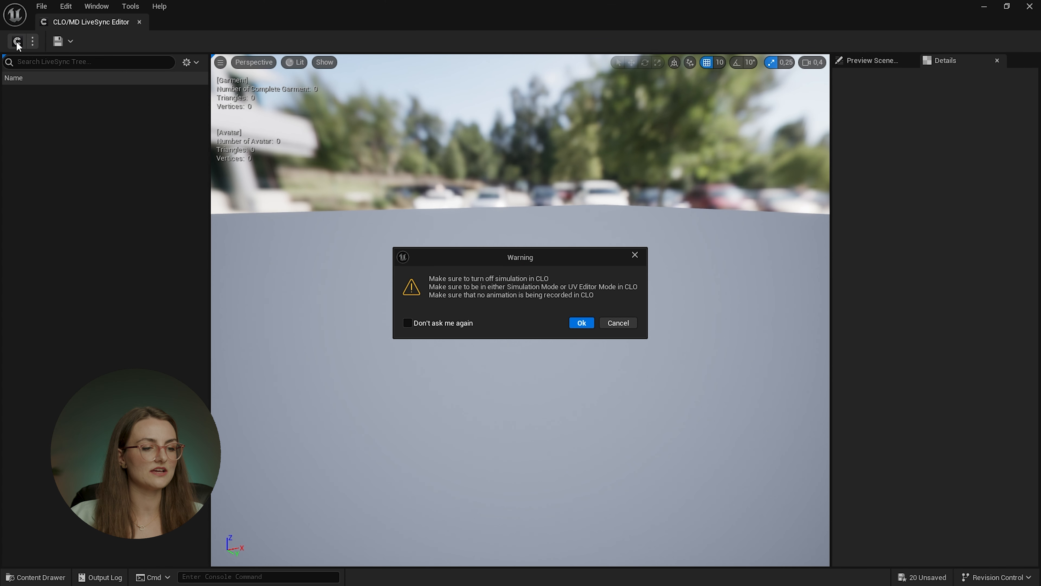
{"action": "left_click", "coordinate": [582, 323]}
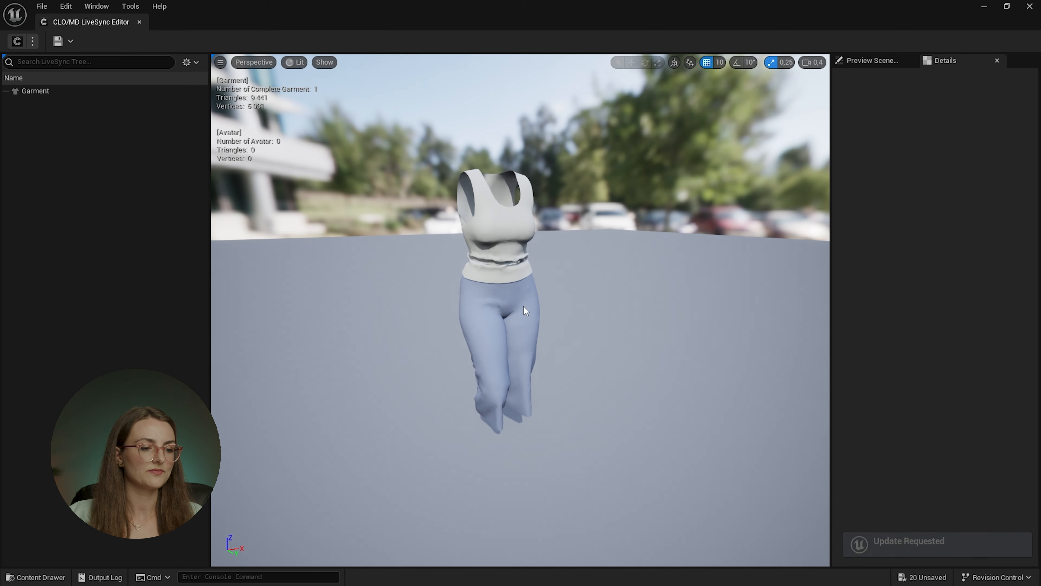
{"action": "left_click", "coordinate": [61, 91]}
{"action": "left_click", "coordinate": [71, 41]}
{"action": "left_click", "coordinate": [88, 77]}
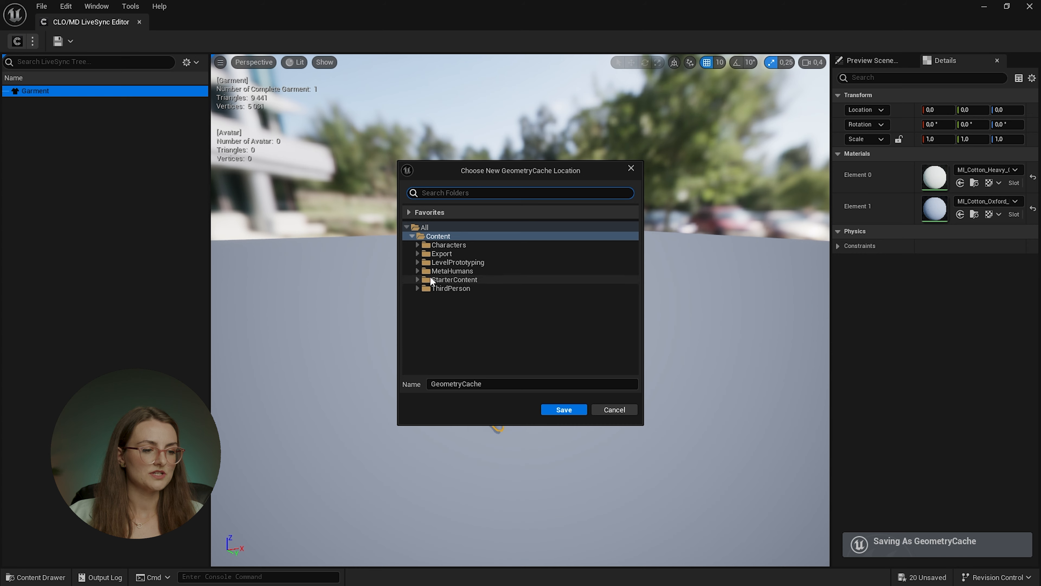
{"action": "left_click", "coordinate": [418, 271]}
{"action": "left_click", "coordinate": [456, 280]}
{"action": "left_click", "coordinate": [521, 384]}
{"action": "type", "text": "U"}
{"action": "left_click", "coordinate": [564, 410]}
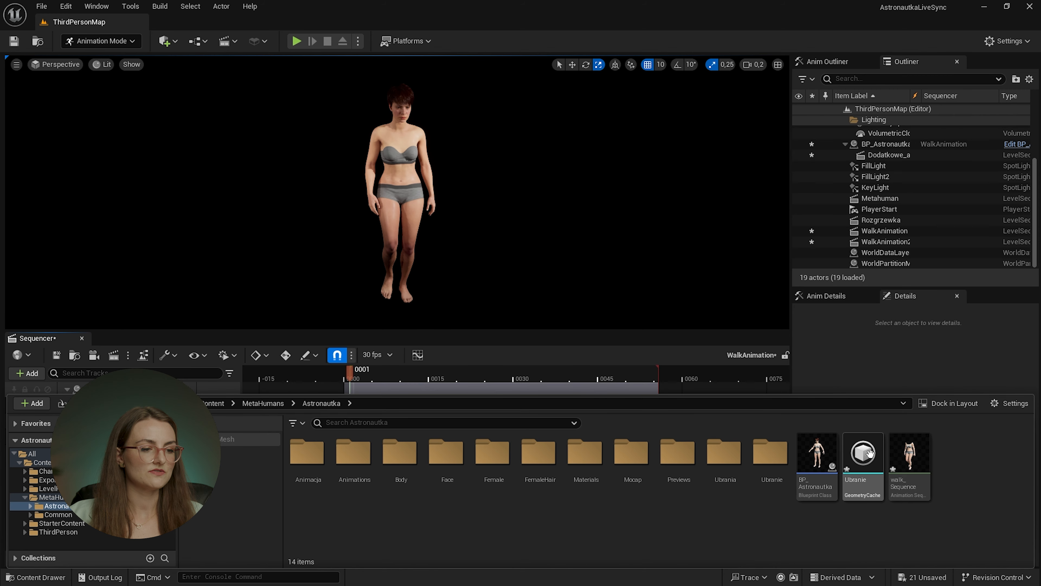
Step: Place the Ubranie geometry cache in the level and copy BP_Astronautka's transform values for aligning it
{"action": "left_click_drag", "start_coordinate": [863, 546], "coordinate": [510, 254]}
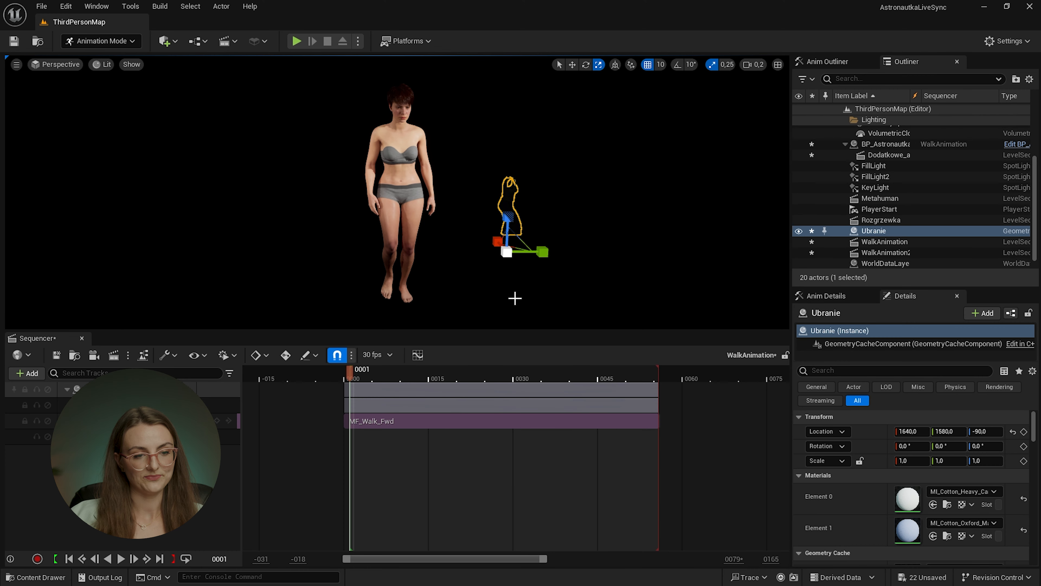
{"action": "left_click", "coordinate": [413, 203]}
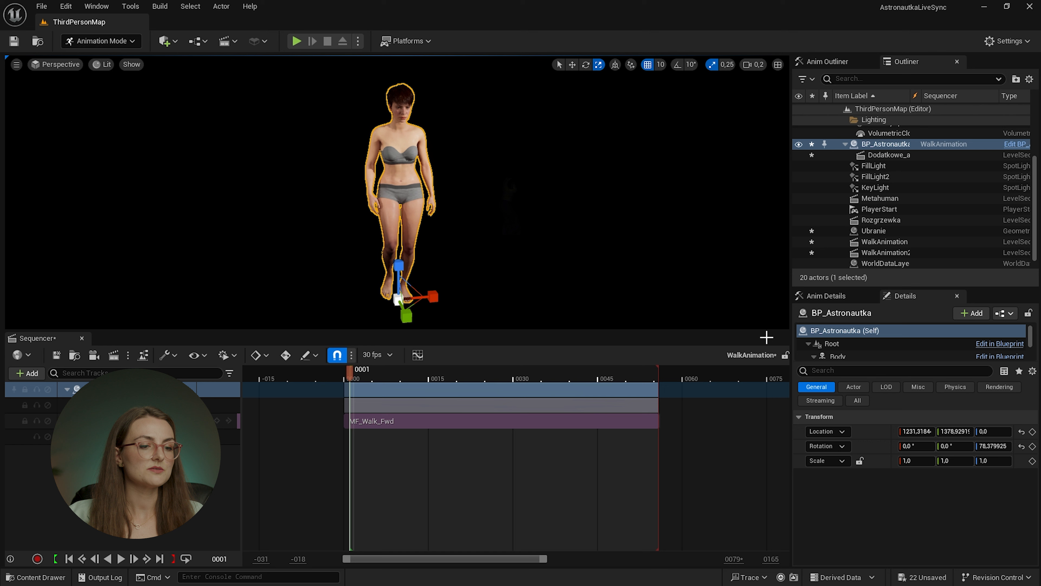
{"action": "right_click", "coordinate": [884, 452]}
{"action": "left_click", "coordinate": [916, 470]}
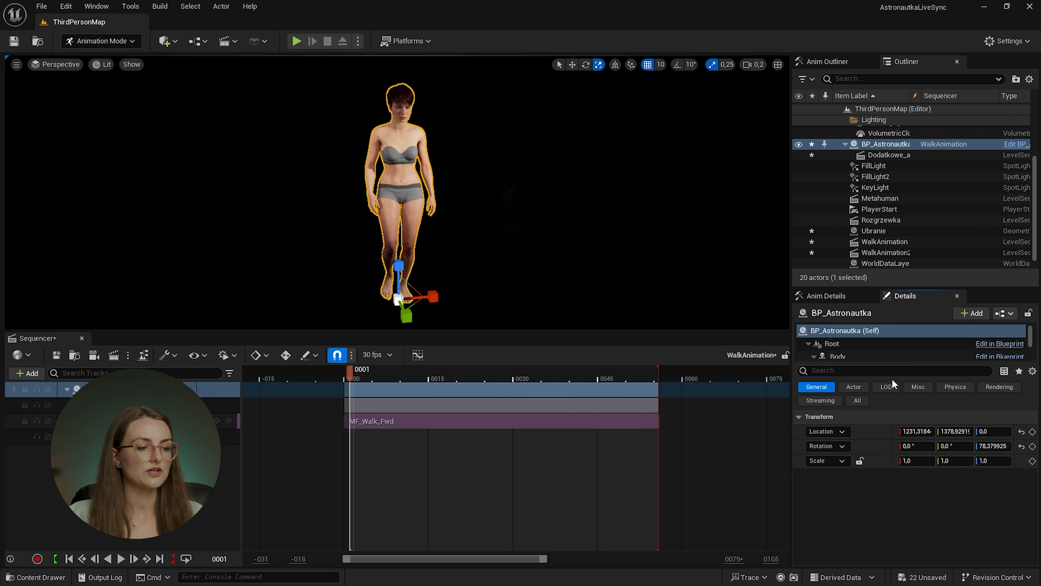
{"action": "left_click", "coordinate": [879, 232]}
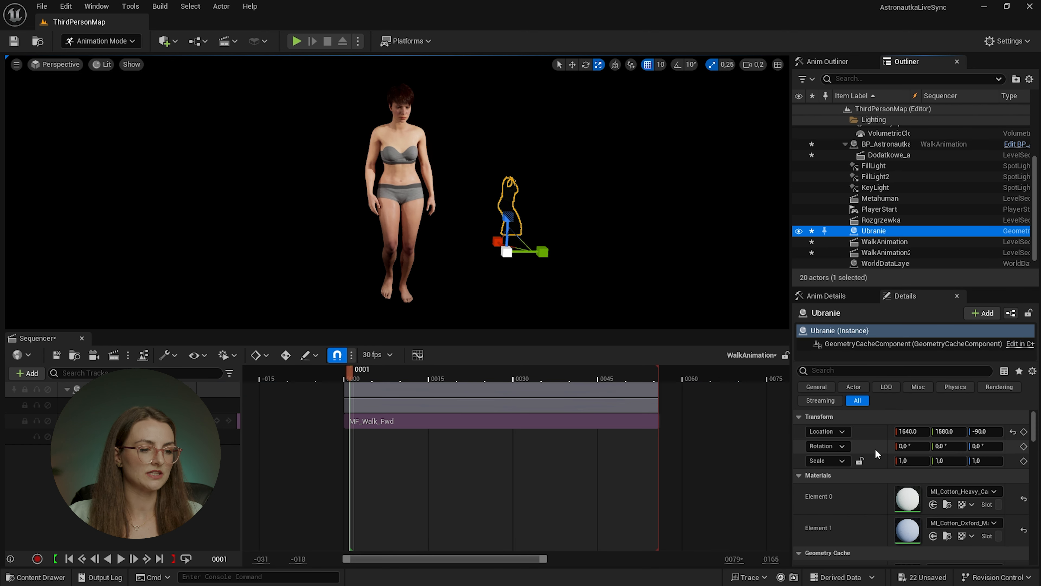